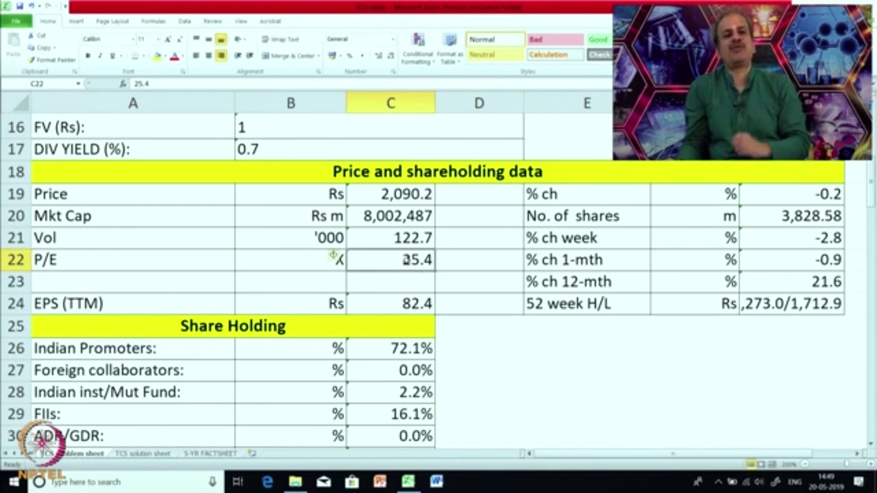
Review EPS (TTM), the one-week, one-month and 12-month price changes, and the 52-week high/low.
left_click(390, 319)
left_click(389, 305)
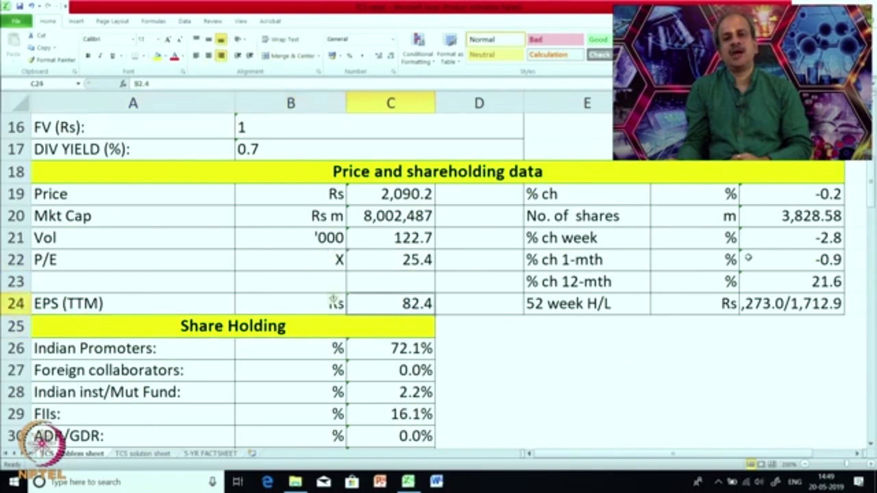
left_click(795, 241)
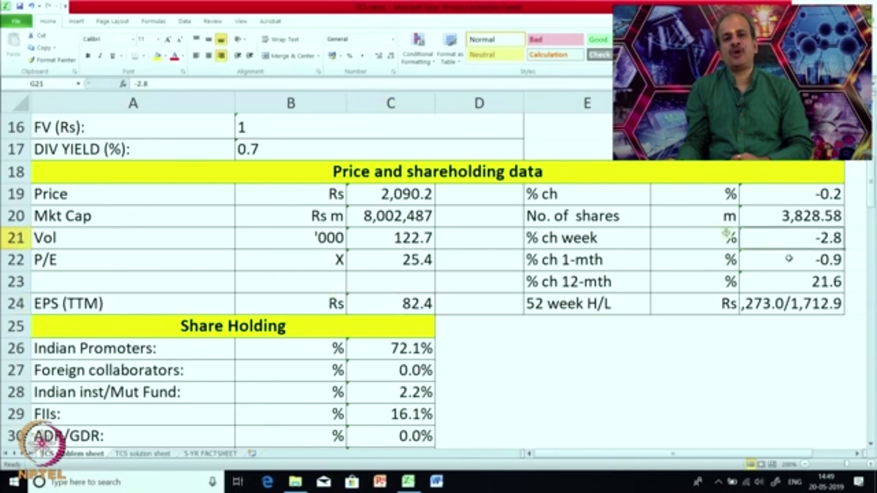
left_click(789, 261)
left_click(789, 281)
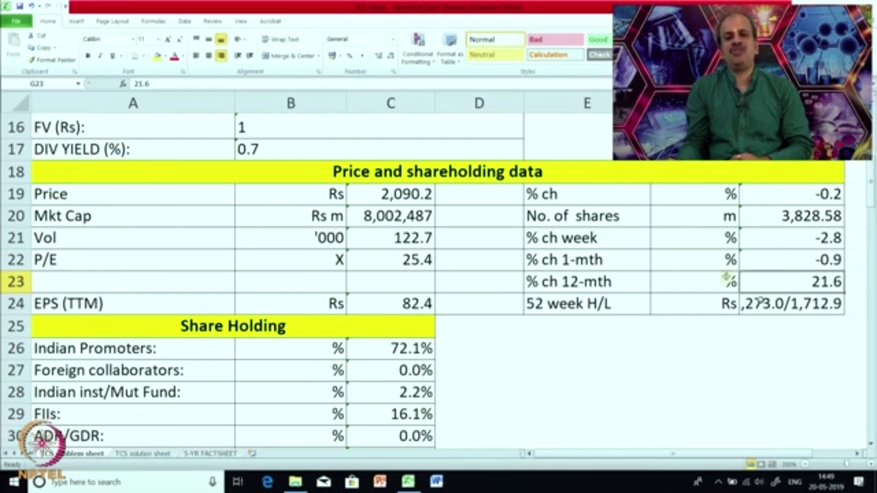
left_click(761, 302)
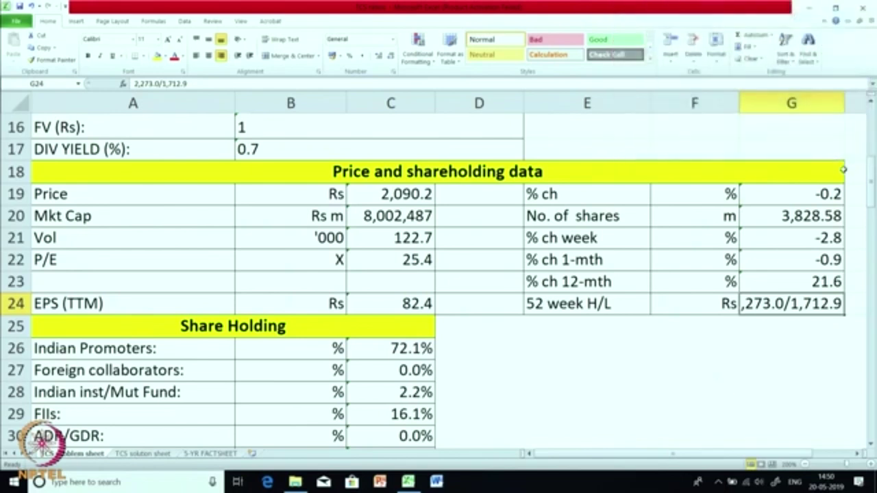
Try to widen column G to show the full 52-week high/low entry.
left_click(839, 172)
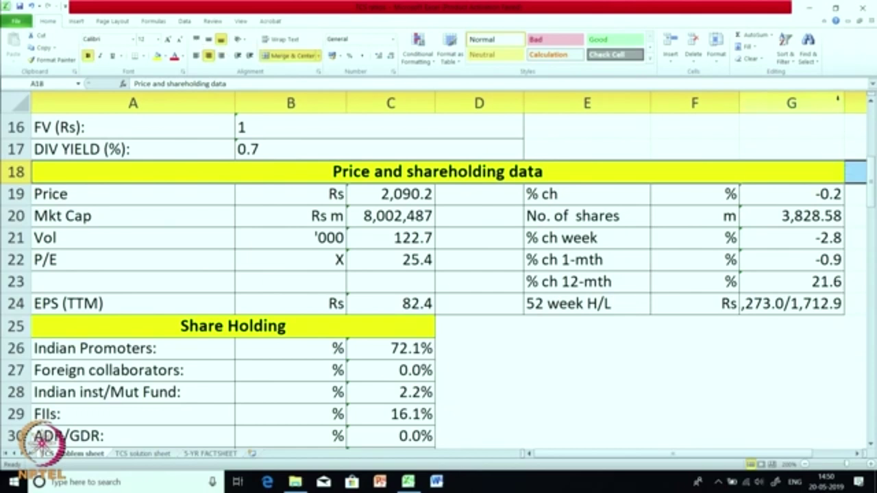
left_click(838, 100)
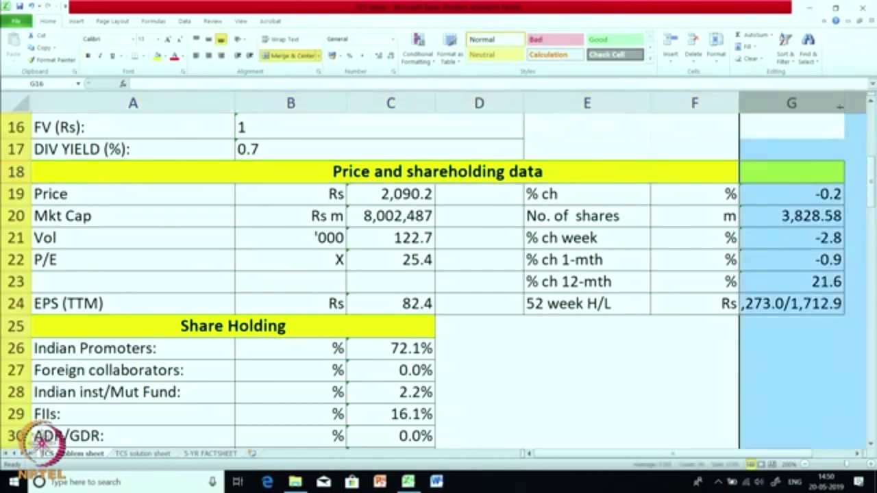
left_click(800, 172)
left_click(778, 308)
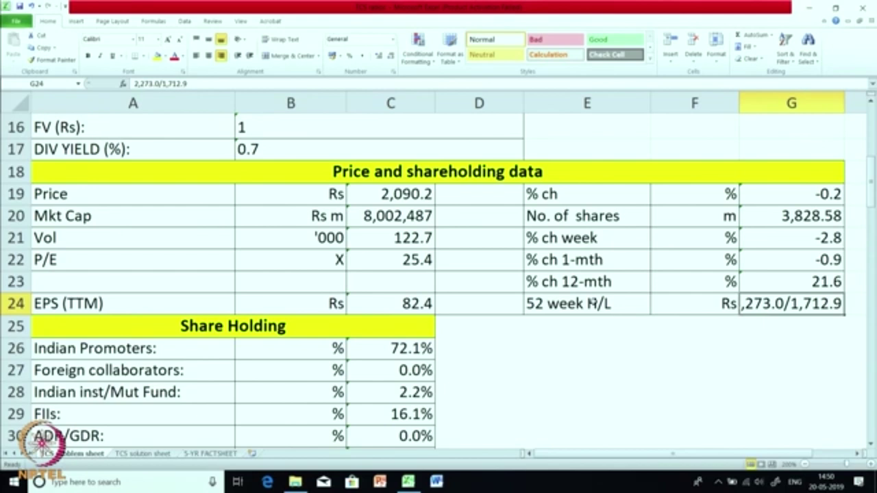
left_click(588, 353)
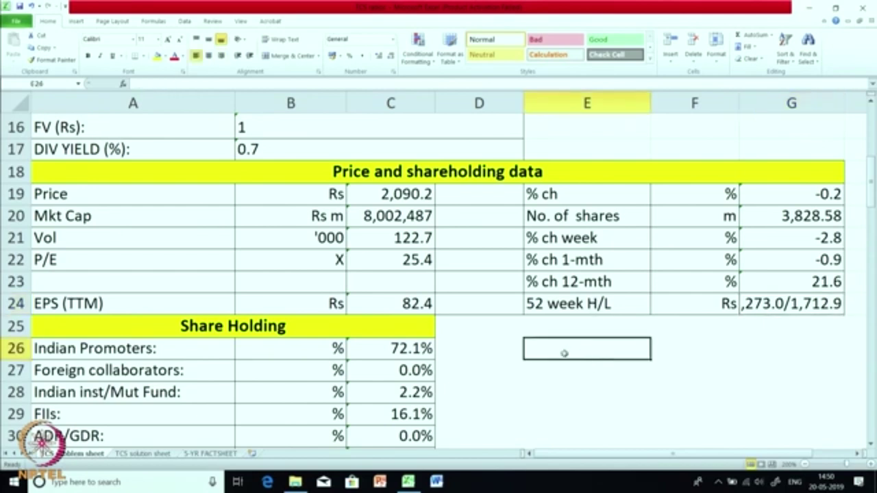
left_click(411, 308)
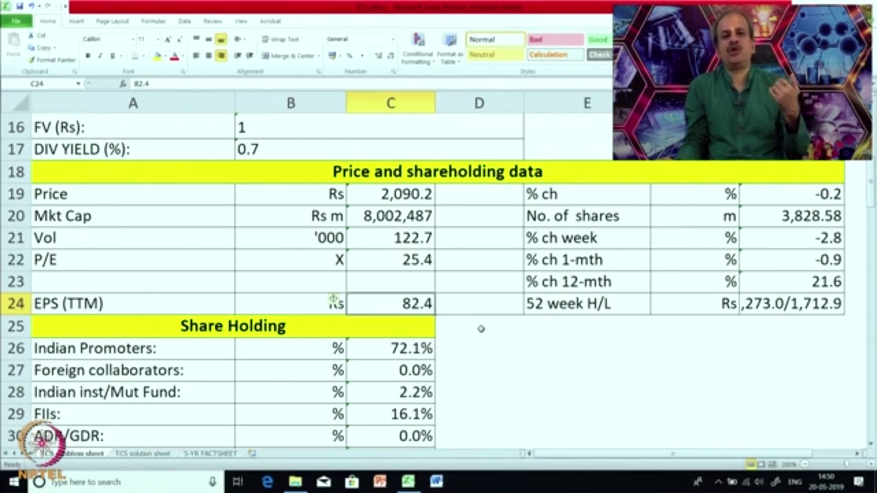
Review the Share Holding percentages for Indian promoters, foreign collaborators and Indian institutions/mutual funds.
scroll(481, 329, "down", 1)
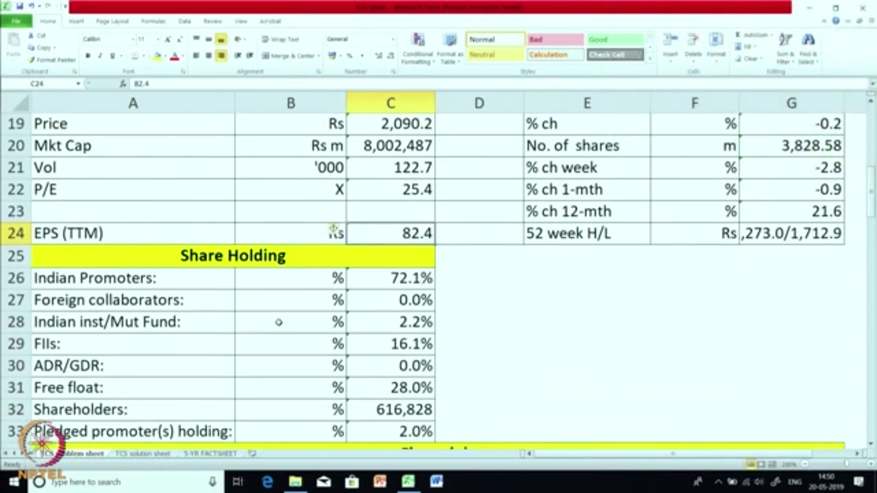
left_click(157, 279)
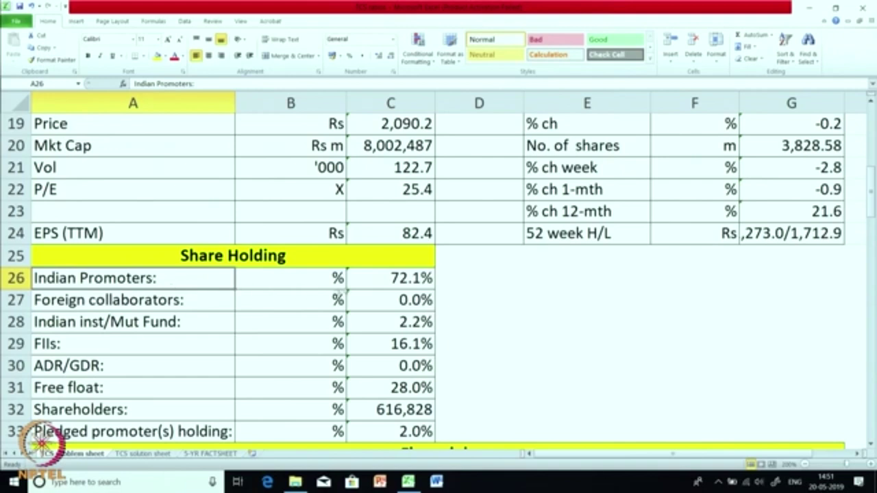
left_click(370, 274)
left_click(297, 278)
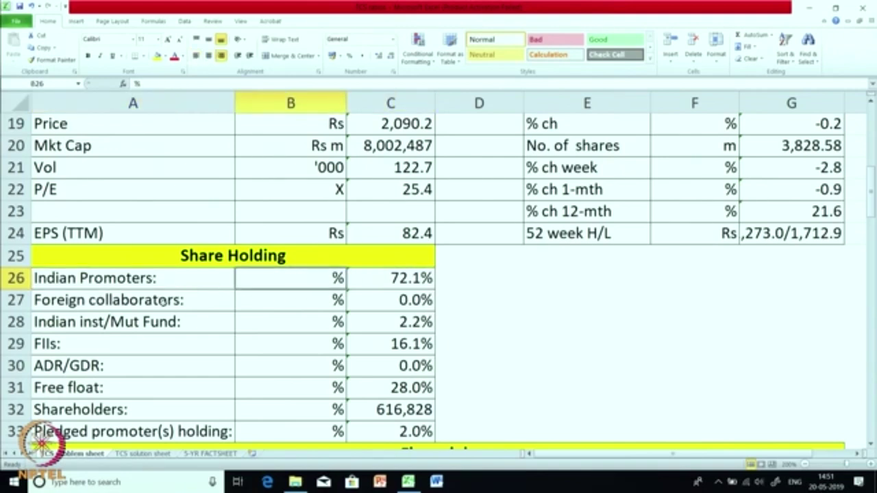
left_click(165, 299)
left_click(389, 297)
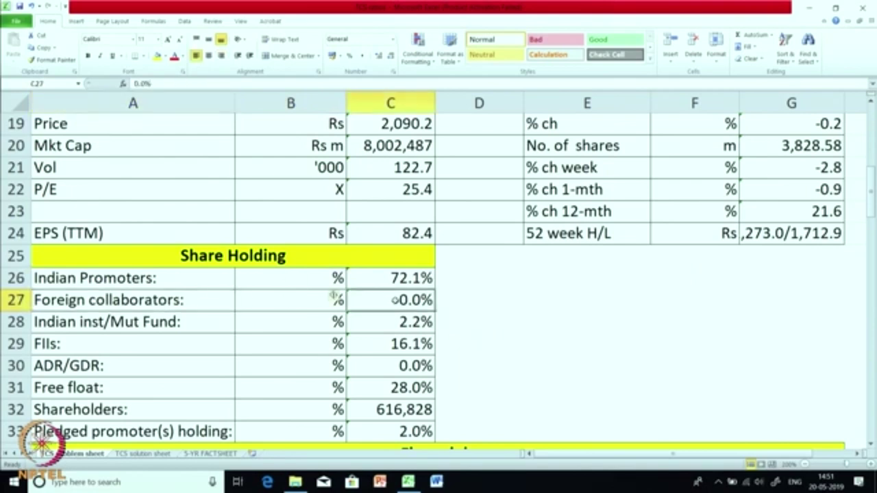
left_click(171, 323)
left_click(381, 321)
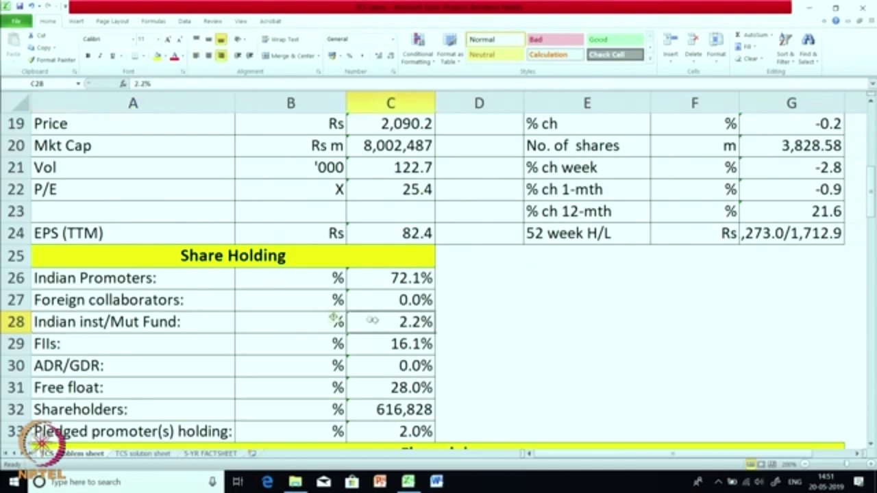
Review the FII, ADR/GDR, free float, shareholders and pledged promoter holding entries in the Share Holding table.
left_click(151, 346)
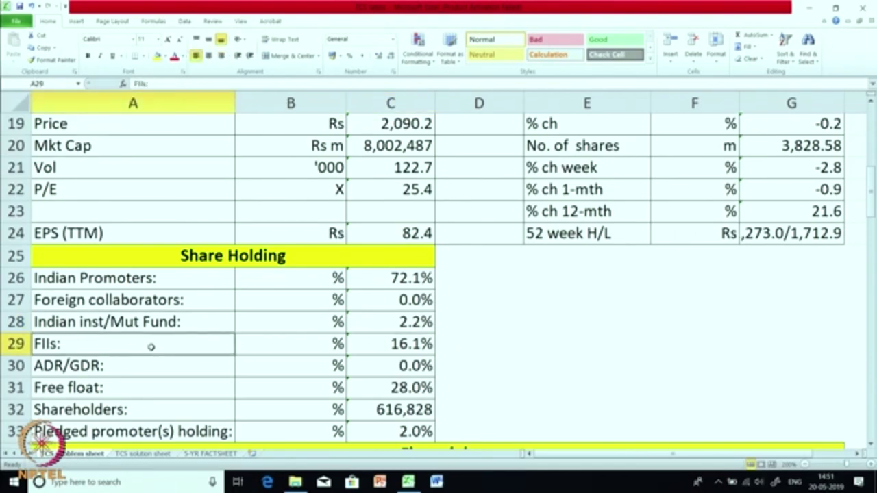
left_click(388, 342)
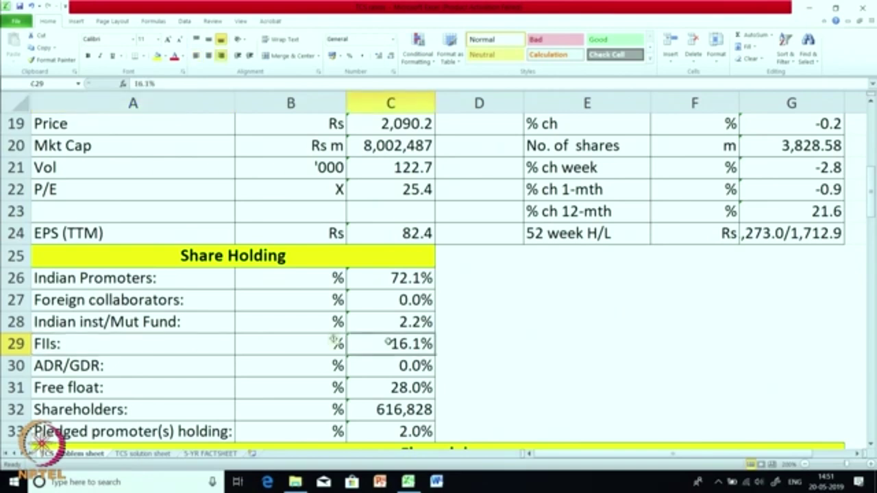
left_click(382, 369)
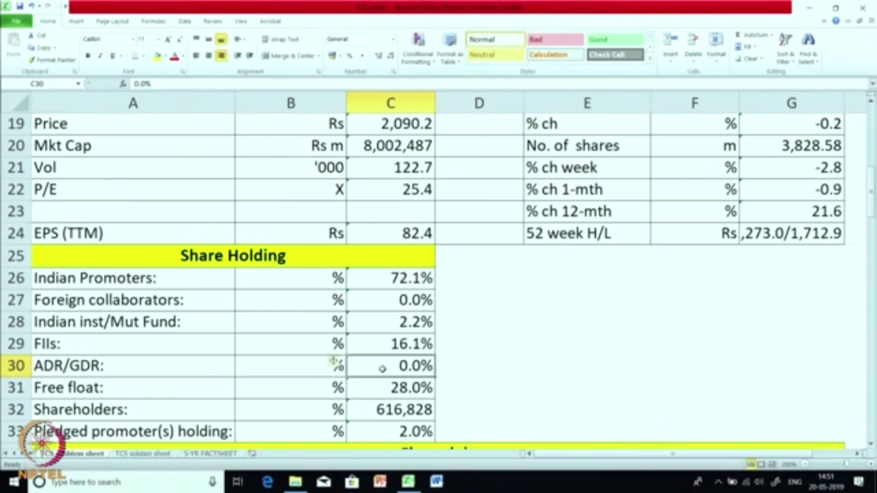
left_click(208, 367)
left_click(402, 390)
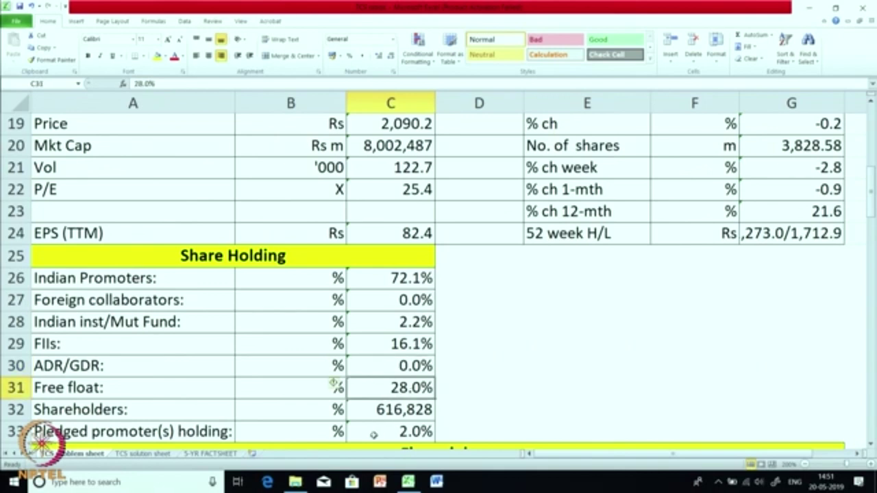
scroll(374, 434, "down", 1)
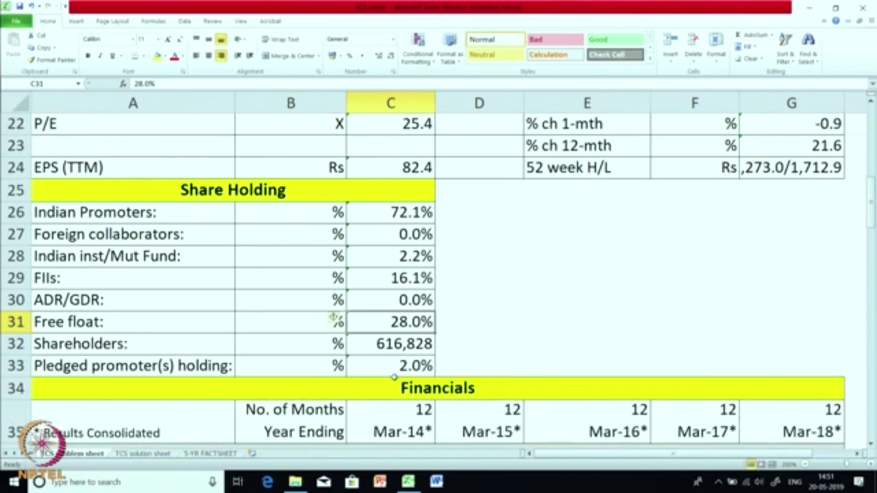
left_click(398, 349)
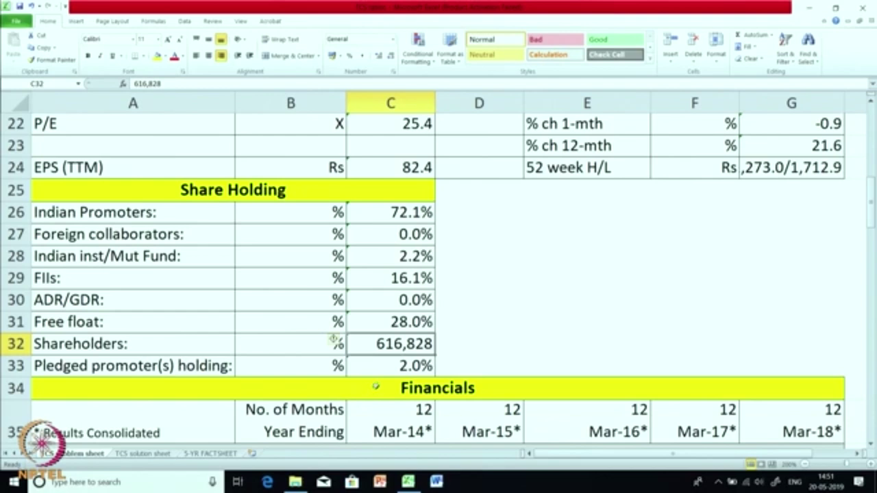
left_click(395, 367)
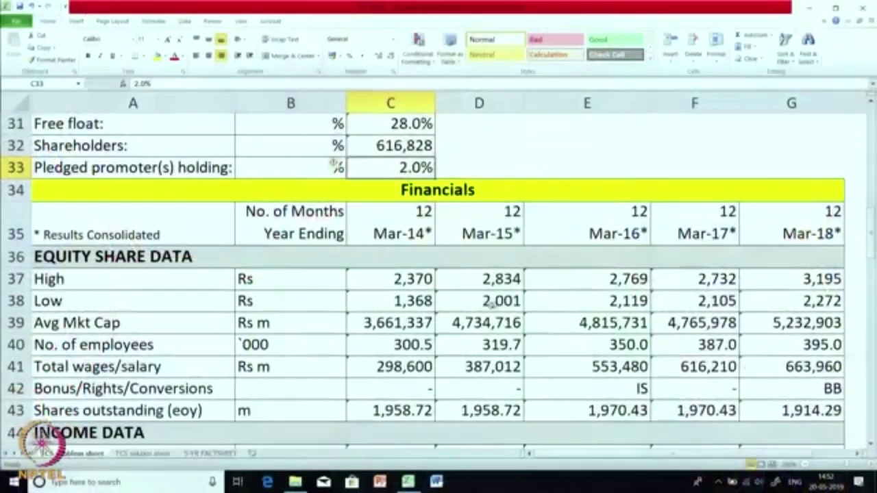
Examine the yearly High and Low share prices under EQUITY SHARE DATA from Mar-14 to Mar-18.
scroll(490, 304, "down", 1)
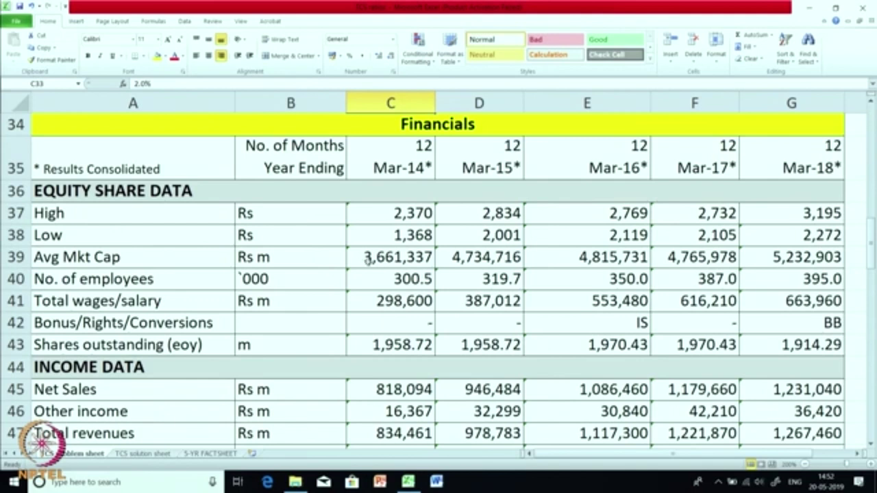
left_click(387, 215)
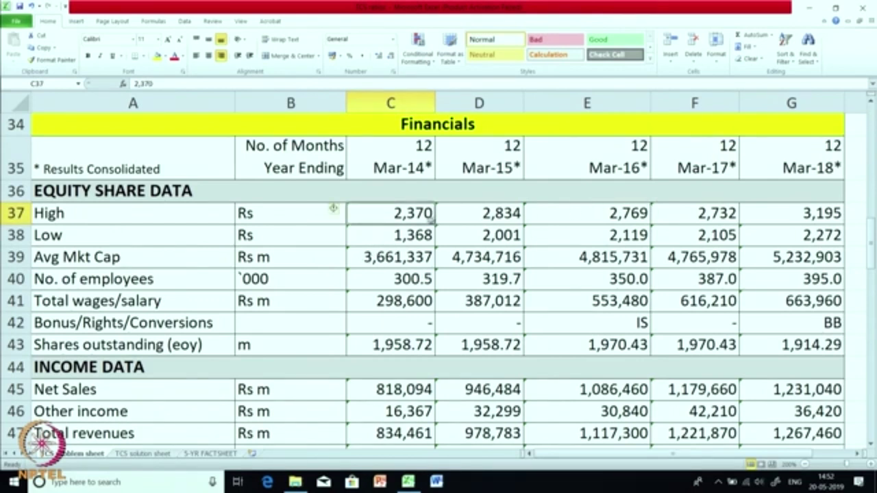
left_click(493, 215)
left_click(578, 212)
left_click(686, 217)
left_click(825, 221)
left_click(410, 230)
left_click(470, 233)
left_click(620, 226)
left_click(719, 225)
left_click(785, 243)
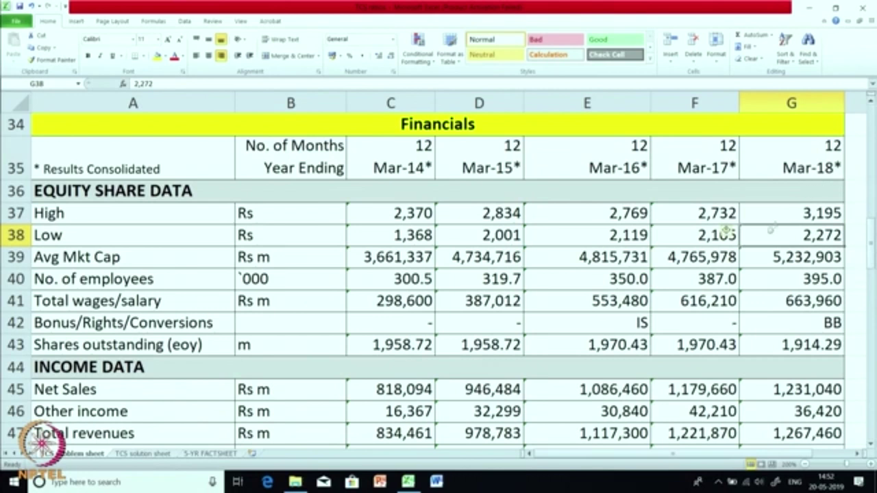
Examine the average market cap, number of employees, total wages and bonus/rights/conversions rows up to Mar-18.
left_click(789, 262)
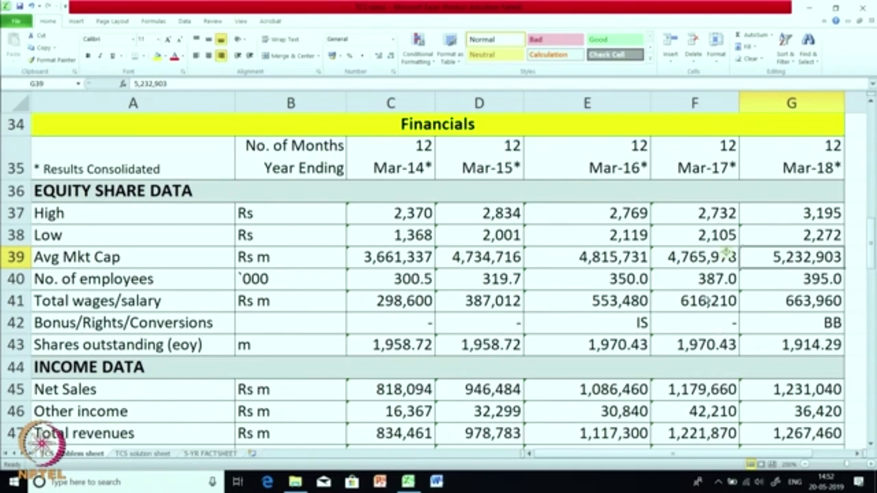
double_click(423, 284)
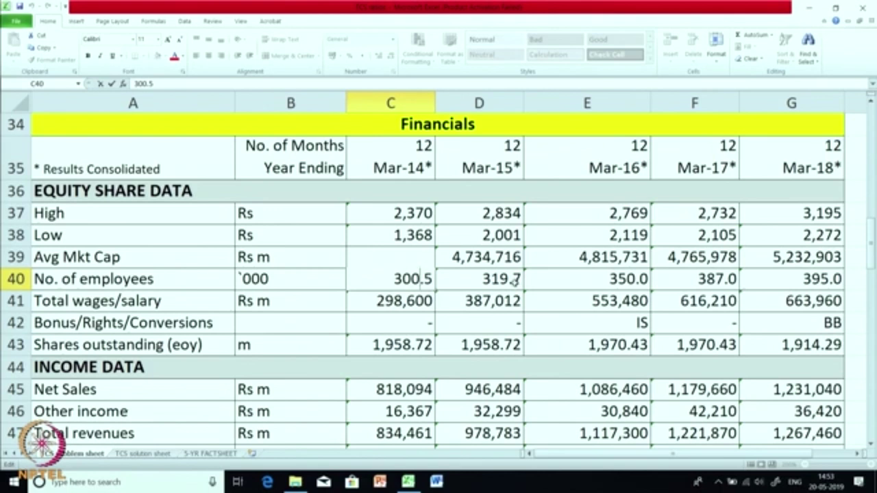
left_click(809, 280)
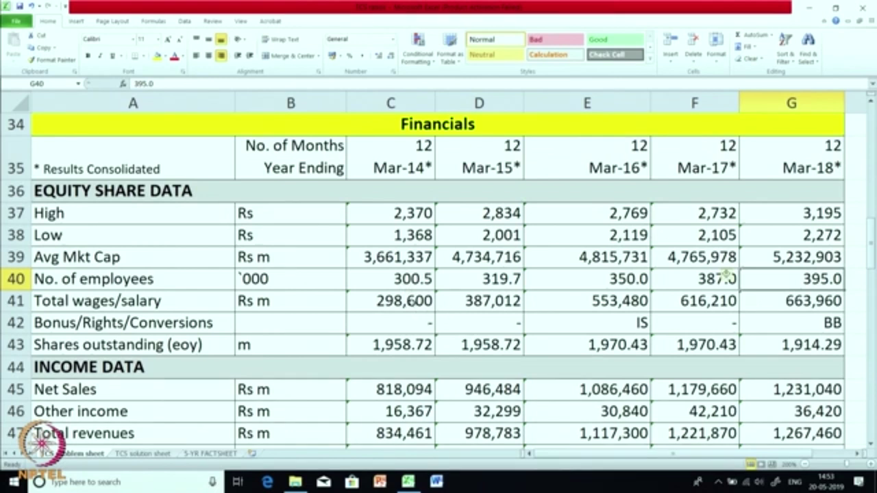
left_click(785, 303)
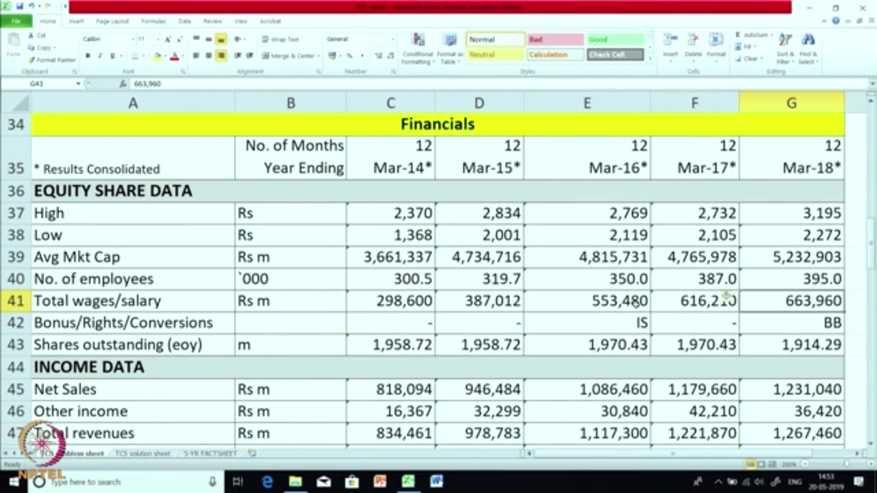
left_click(806, 327)
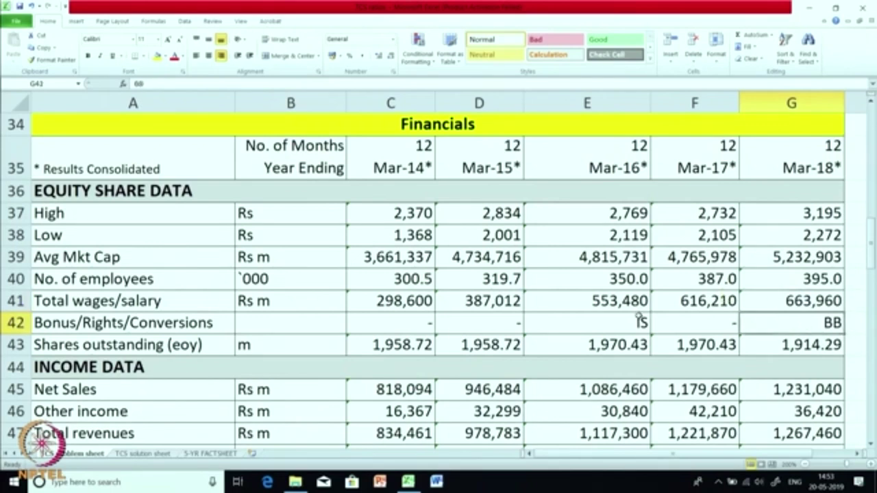
scroll(640, 321, "down", 1)
scroll(641, 320, "up", 1)
Compare the Mar-18 shares outstanding with the No. of shares in the Price and shareholding data section.
left_click(801, 347)
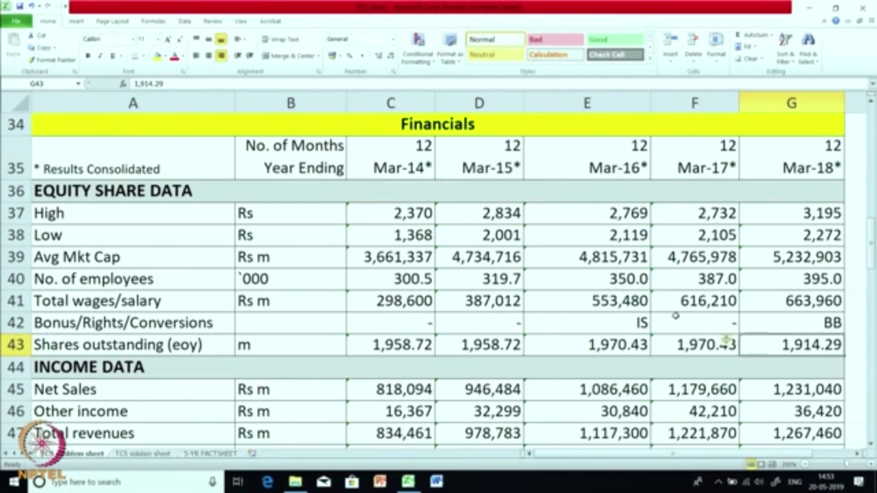
scroll(675, 315, "up", 6)
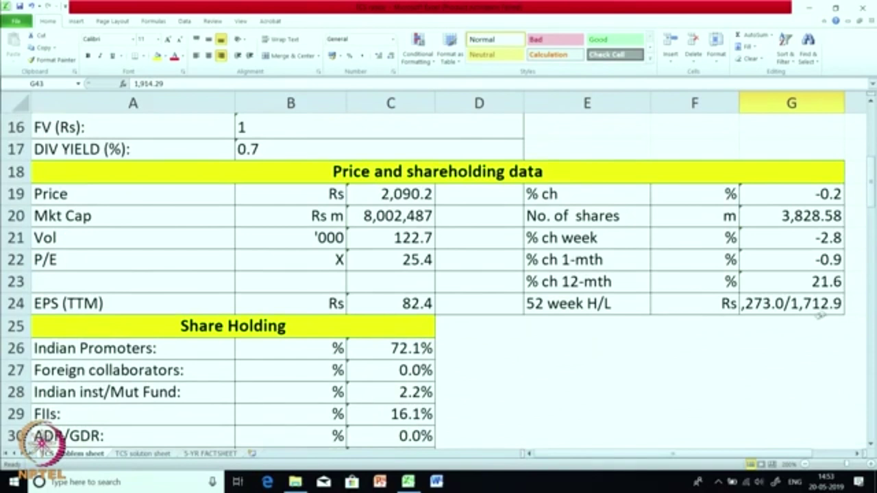
left_click(807, 218)
Locate the INCOME DATA section and examine the Net Sales row across Mar-14 to Mar-18.
scroll(748, 293, "down", 6)
scroll(747, 295, "down", 5)
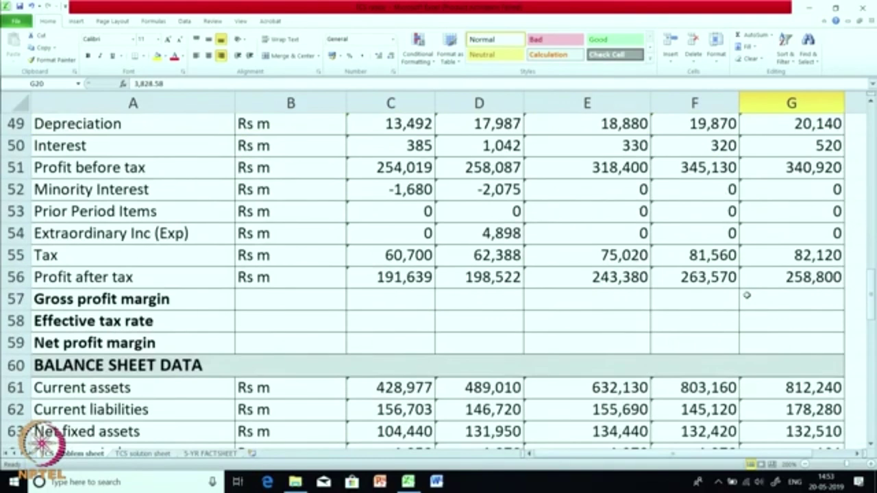
scroll(747, 294, "up", 3)
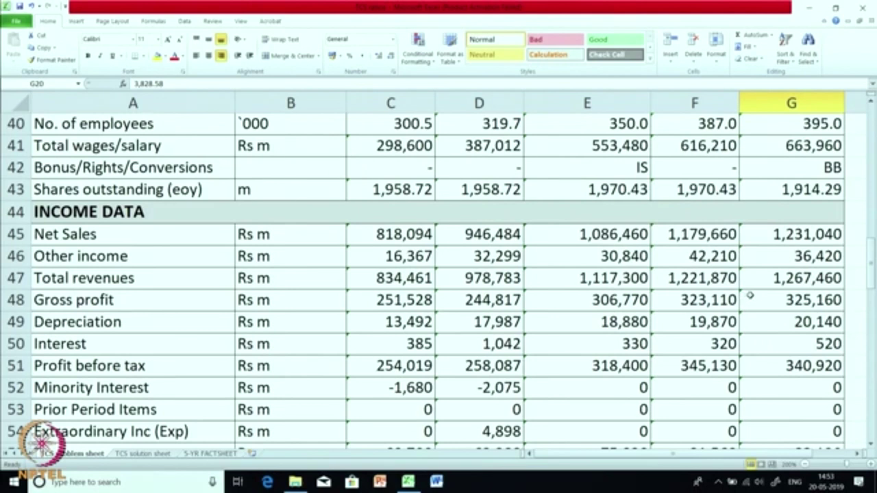
scroll(750, 295, "up", 1)
scroll(749, 295, "down", 2)
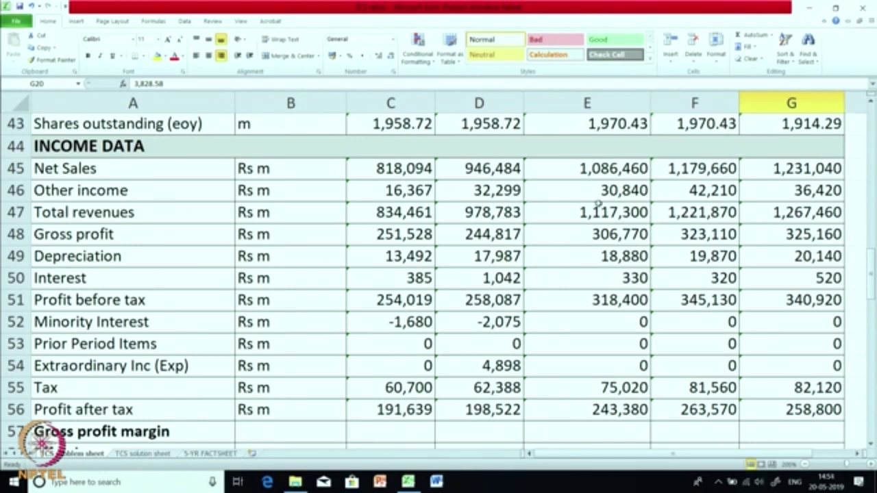
left_click_drag(416, 167, 695, 169)
left_click(777, 167)
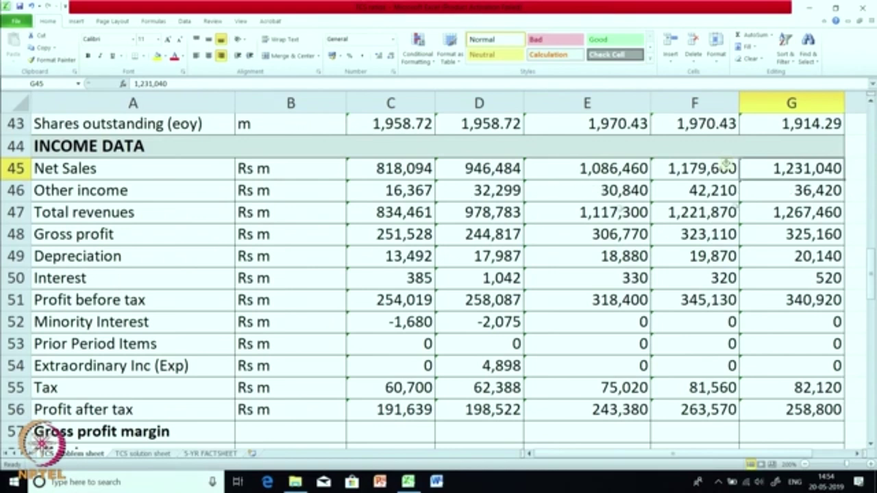
Examine the Total revenues, Gross profit, Depreciation and Interest rows of INCOME DATA up to Mar-18.
left_click(395, 216)
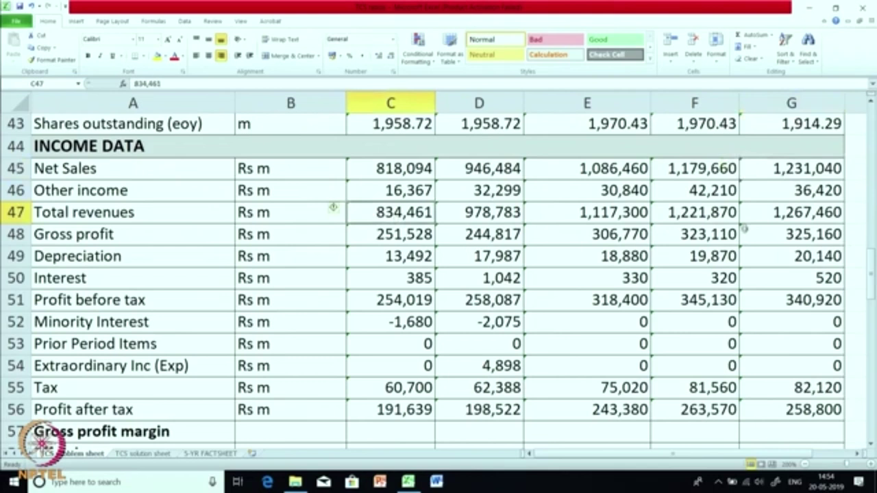
left_click(767, 216)
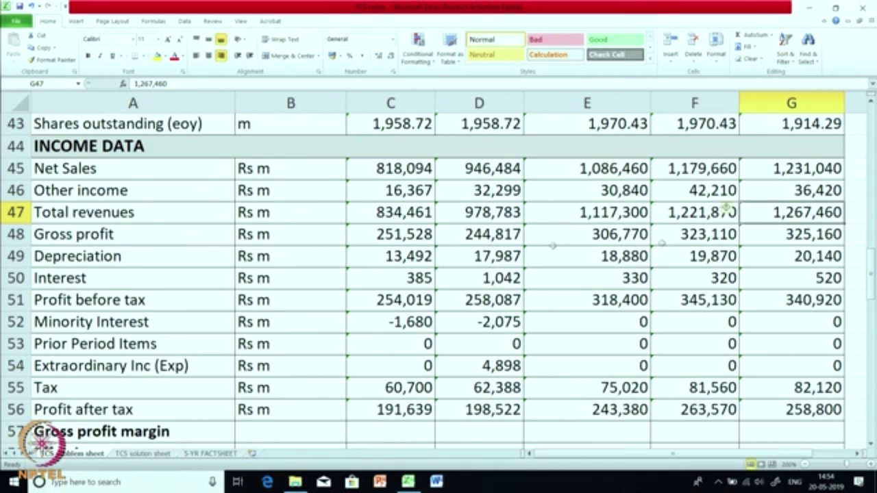
left_click(815, 233)
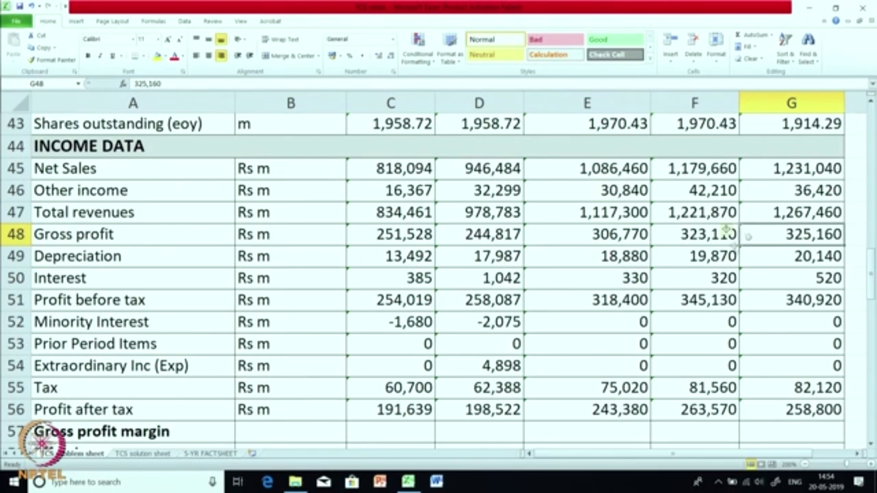
left_click(767, 257)
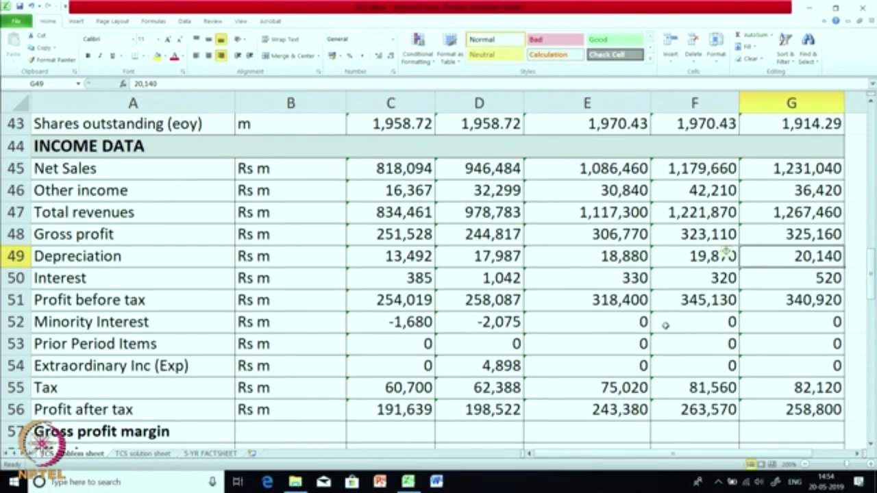
left_click(430, 280)
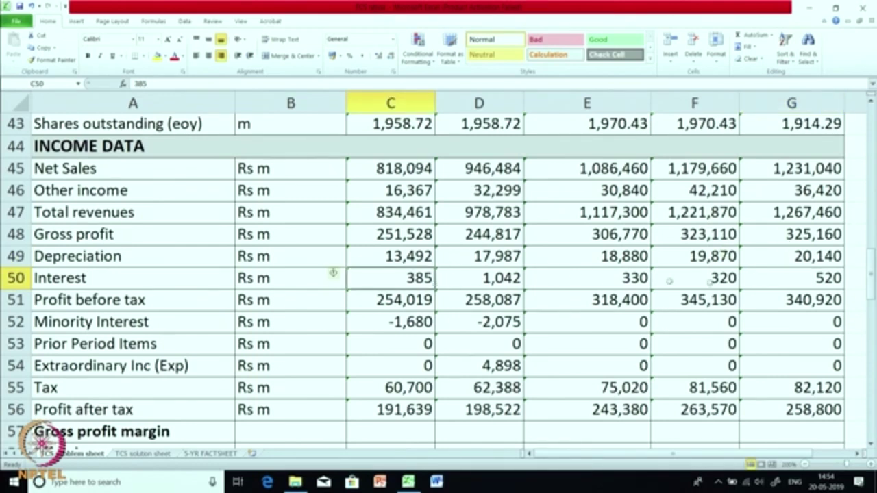
left_click(795, 275)
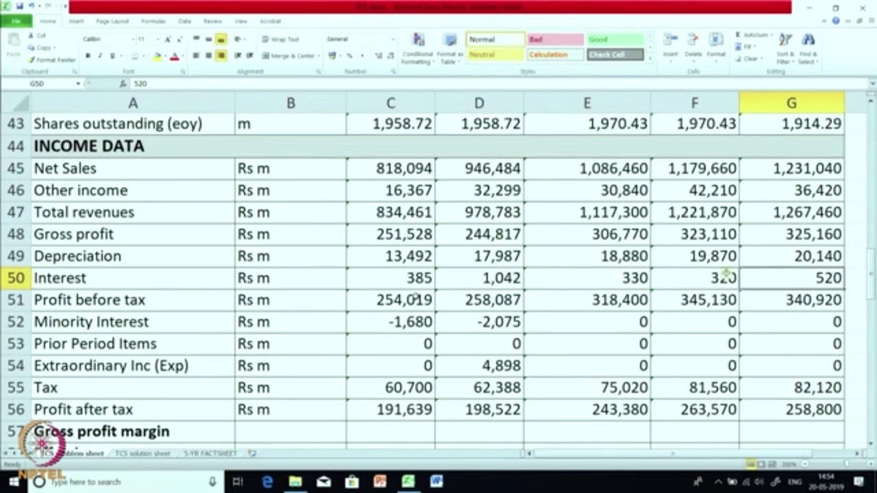
Examine the Profit before tax row, comparing Mar-14, Mar-17 and Mar-18.
left_click(404, 299)
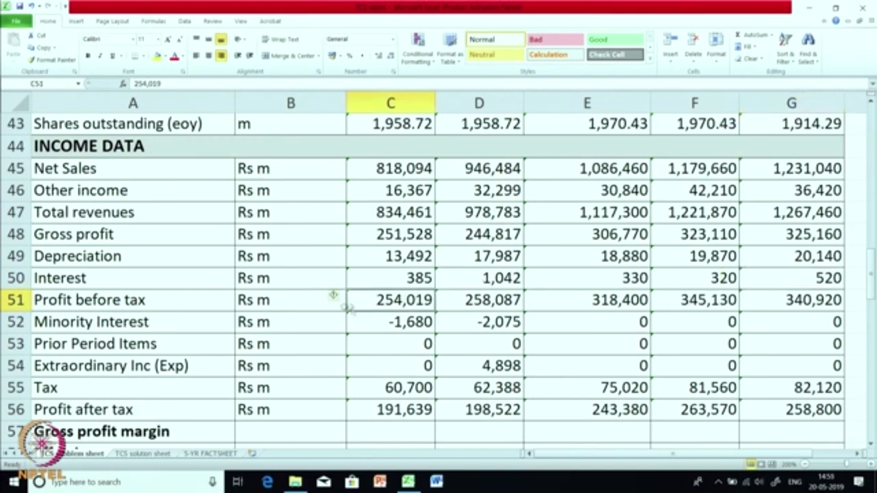
left_click(806, 300)
left_click(673, 304)
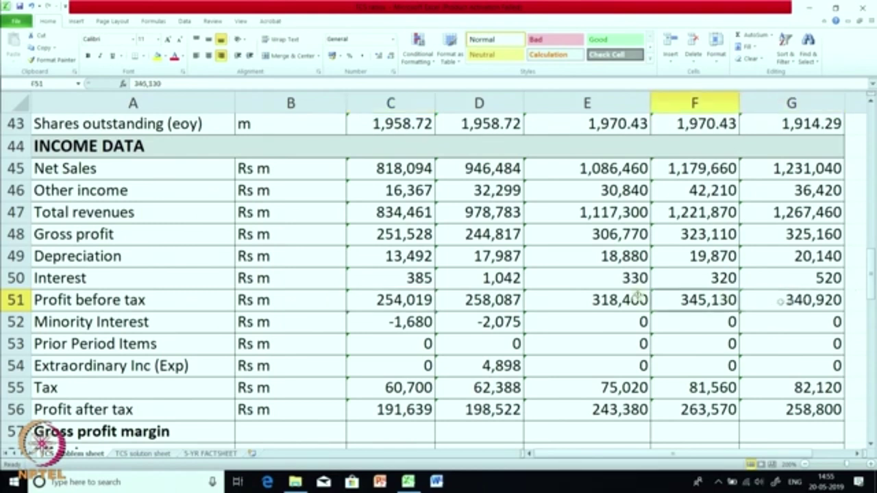
double_click(793, 300)
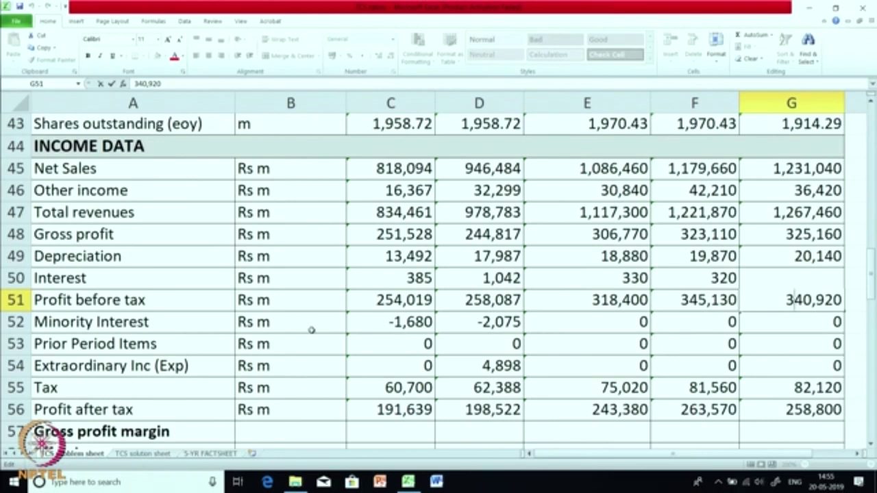
Examine the Minority Interest row for each year from Mar-14 to Mar-18.
left_click(408, 316)
left_click(454, 316)
left_click(582, 322)
left_click(682, 320)
left_click(813, 316)
left_click(155, 325)
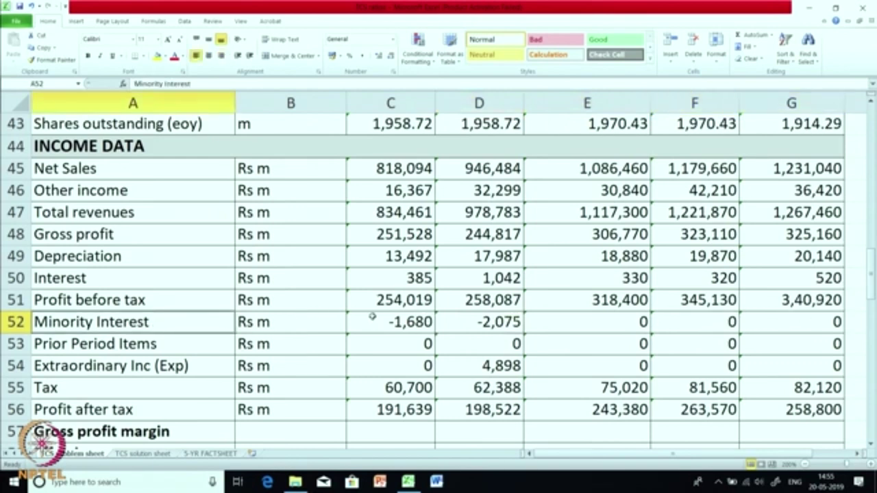
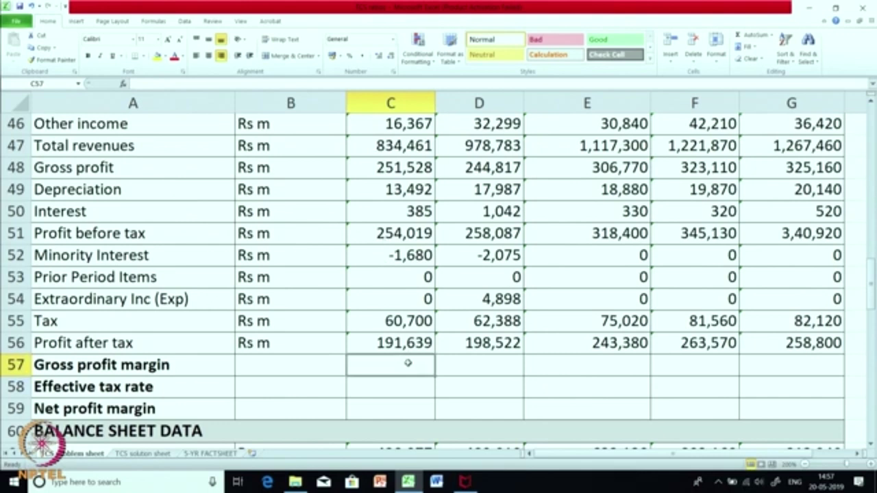
Calculate the Mar-14 gross profit margin in C57 as gross profit divided by net sales, =C48/C45.
type("=")
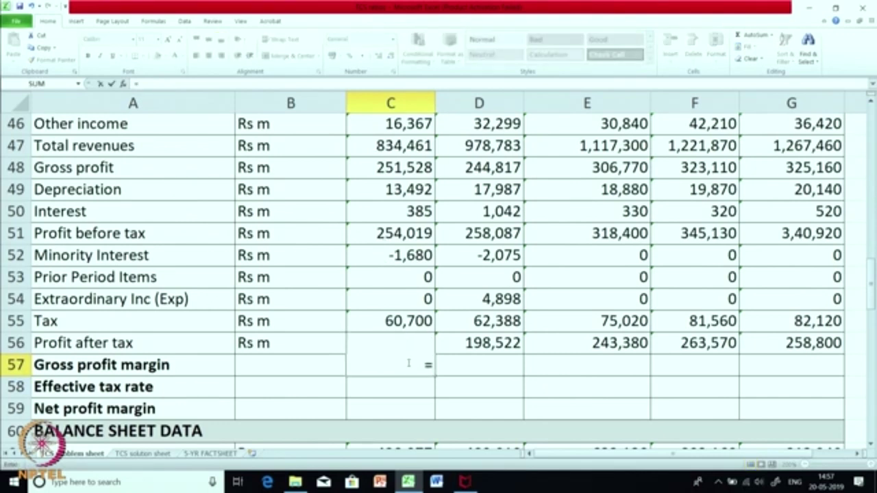
left_click(394, 171)
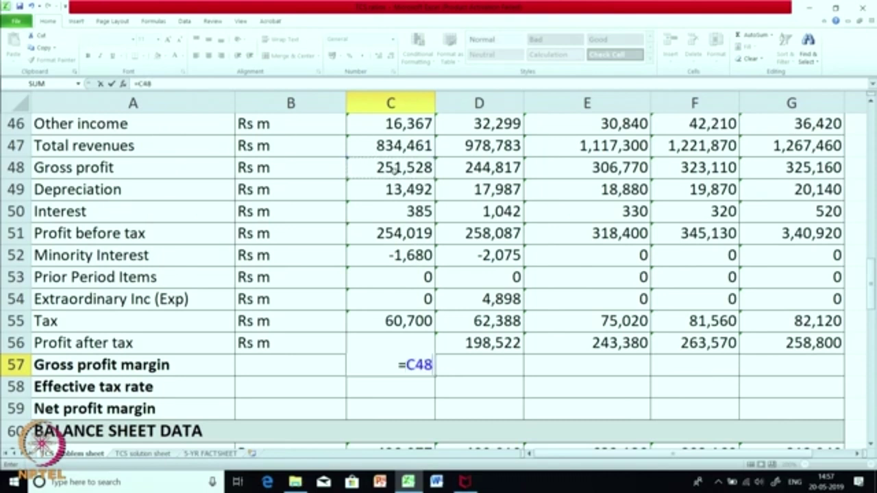
type("/")
scroll(394, 170, "up", 1)
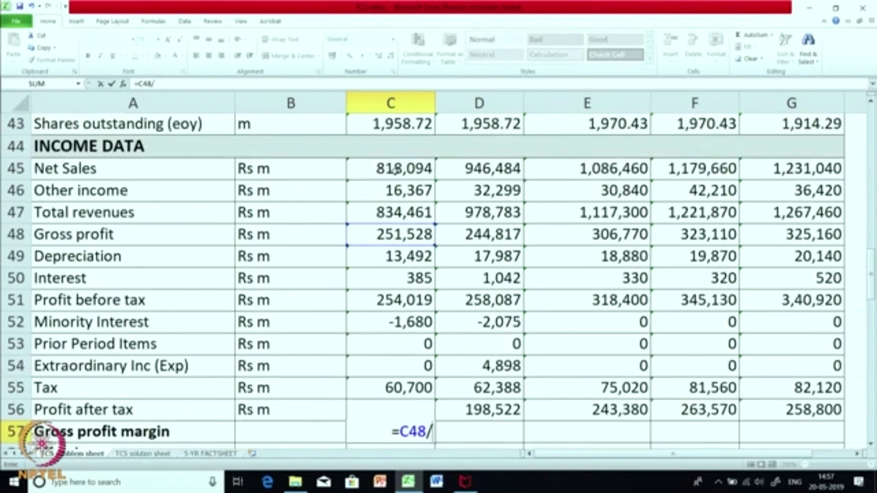
left_click(394, 171)
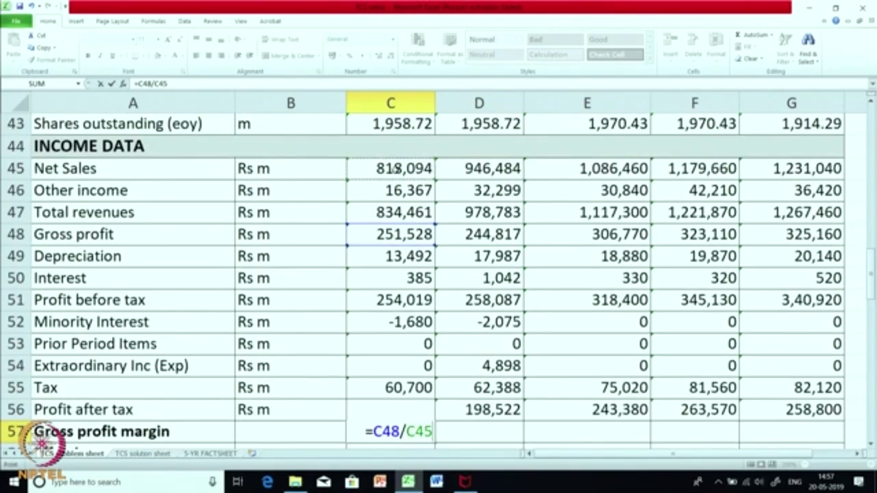
key("Return")
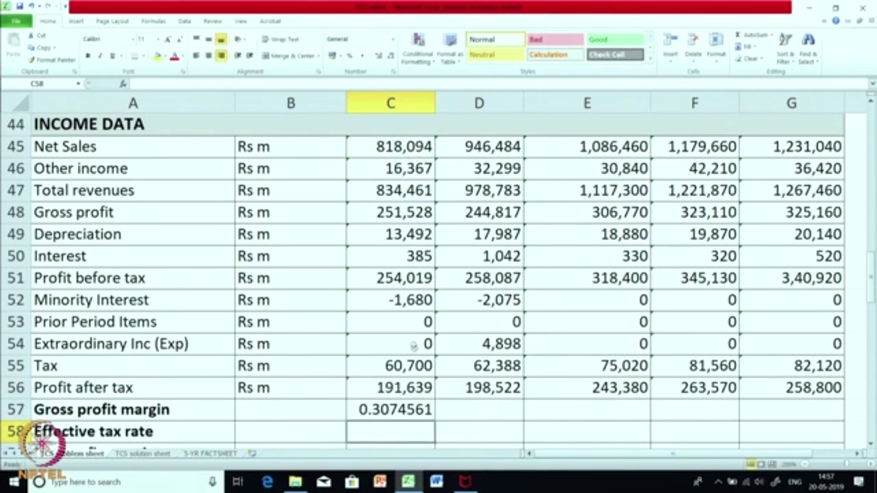
Format the Mar-14 gross profit margin as a percentage and fill its formula across to Mar-18 in G57.
left_click(374, 413)
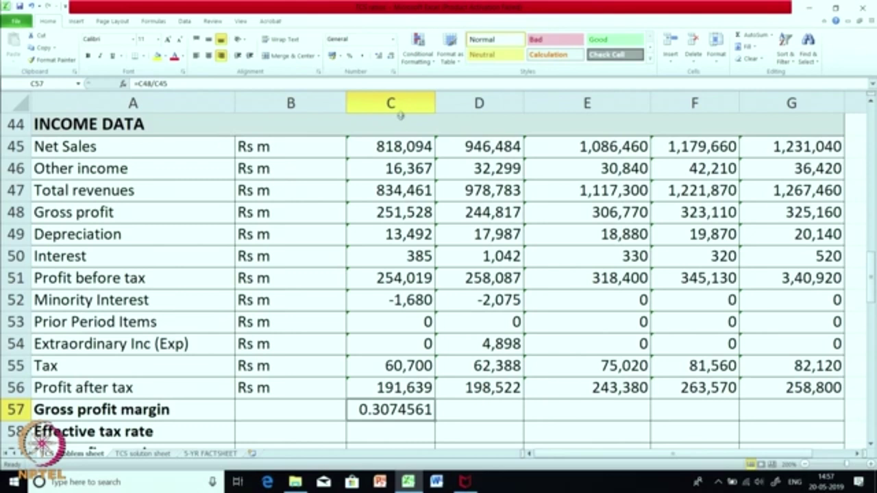
left_click(350, 59)
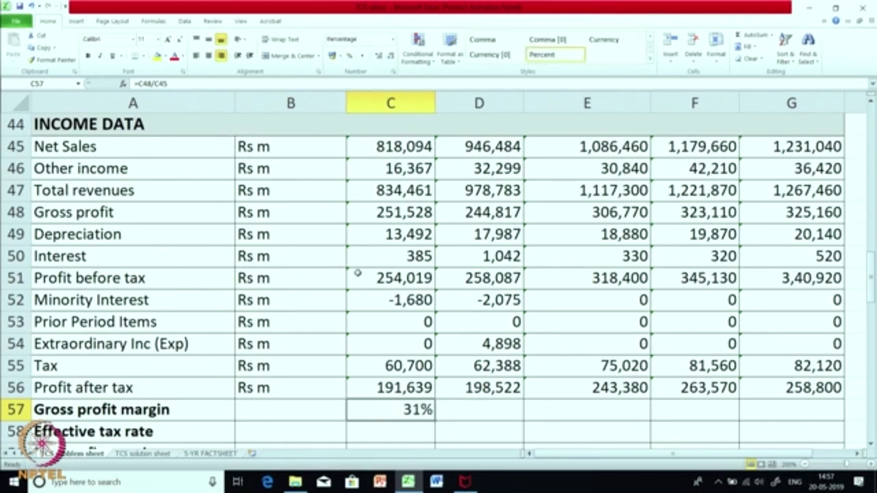
scroll(357, 273, "down", 1)
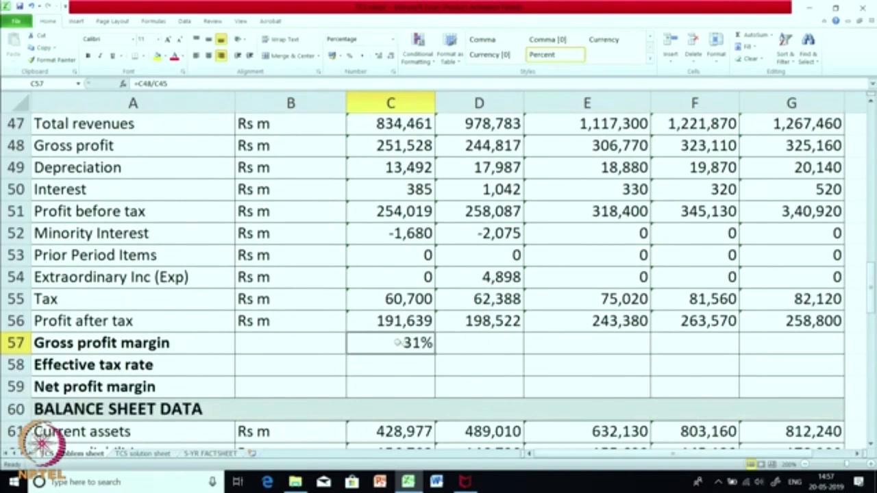
left_click_drag(433, 353, 814, 345)
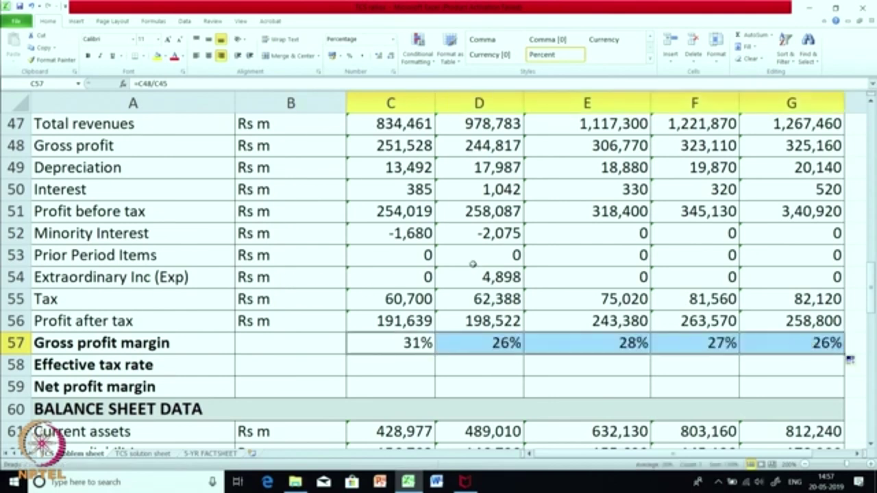
Examine the gross profit margins for each year from Mar-15 to Mar-18.
left_click(476, 317)
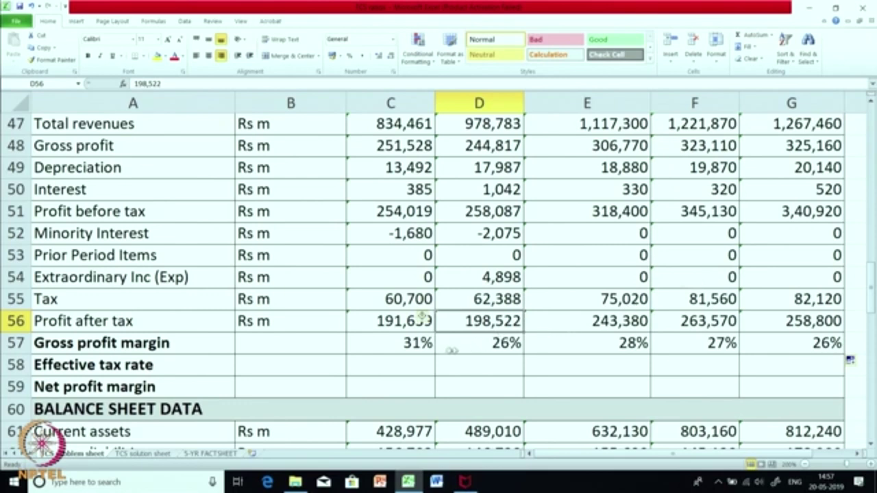
left_click(482, 348)
left_click(569, 346)
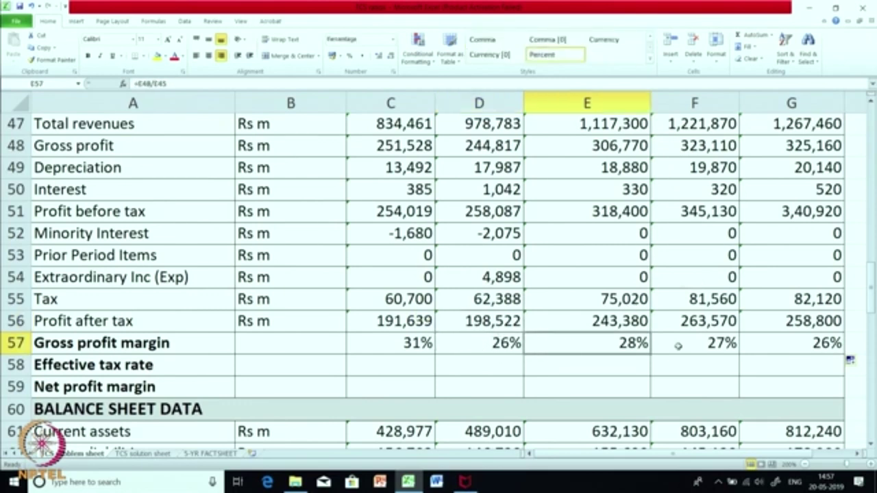
left_click(692, 346)
left_click(824, 351)
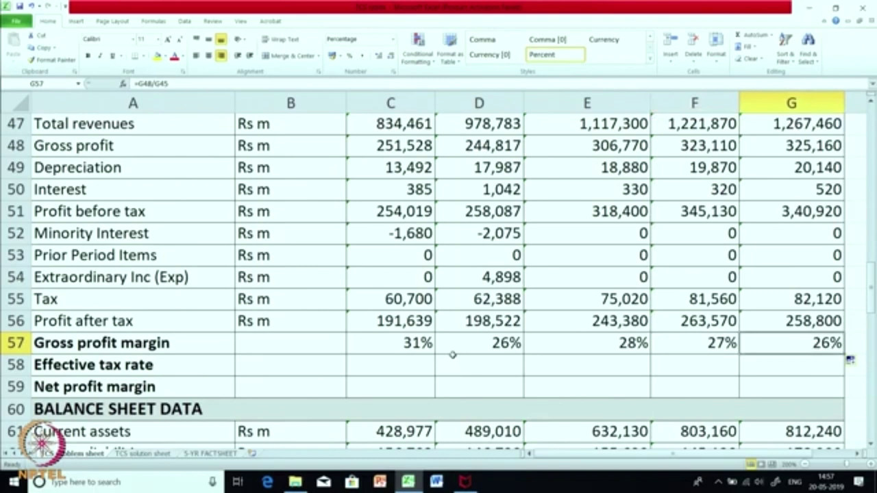
Check the year headings, compare the Mar-14 and Mar-18 gross profit margins, and inspect the formula in G57.
scroll(492, 336, "up", 6)
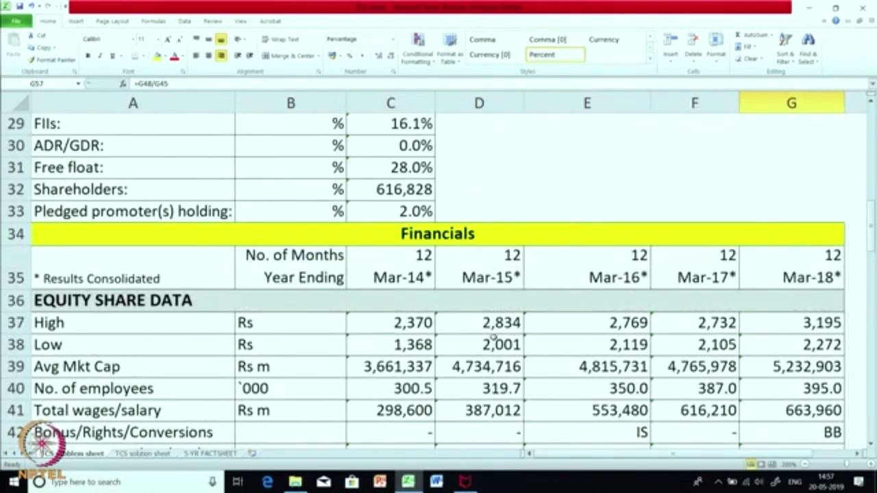
scroll(491, 336, "down", 6)
left_click(377, 346)
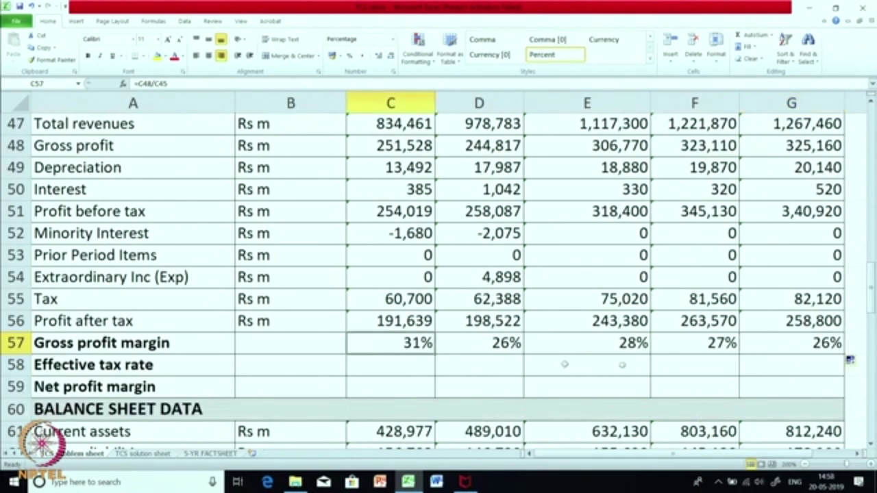
left_click(805, 346)
double_click(806, 345)
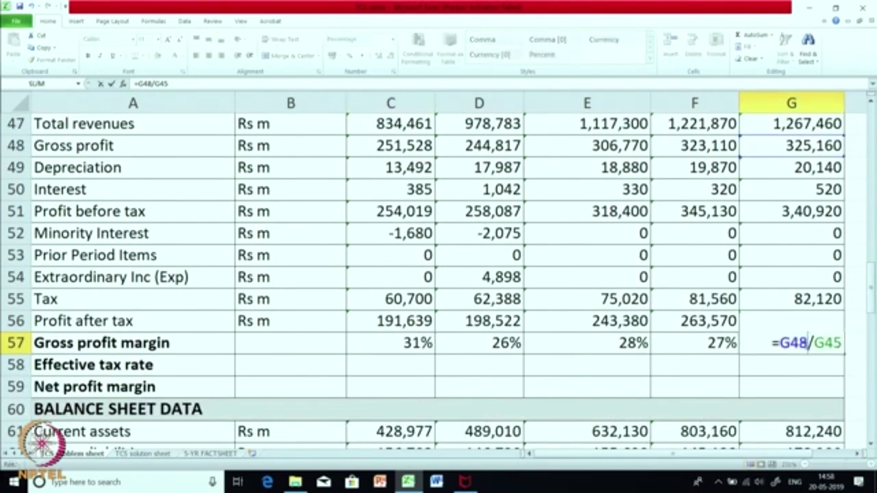
left_click(658, 369)
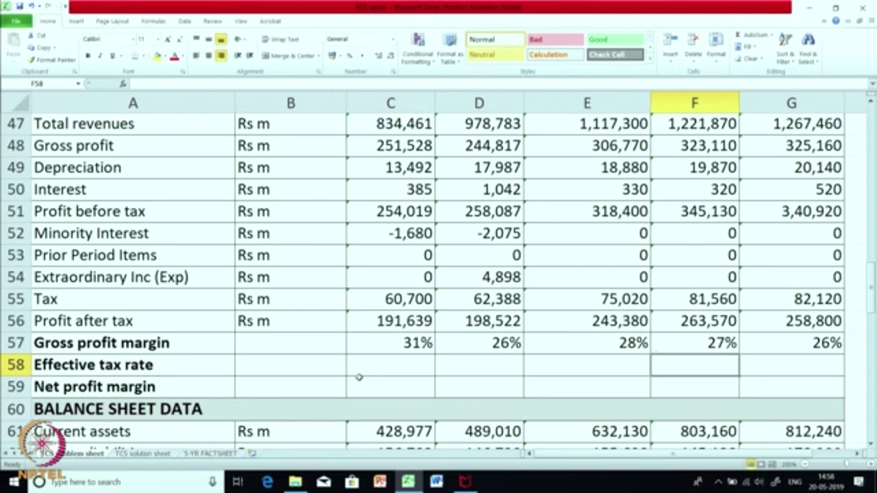
Calculate the Mar-14 effective tax rate in C58 as tax divided by profit before tax, =C55/C51.
left_click(404, 367)
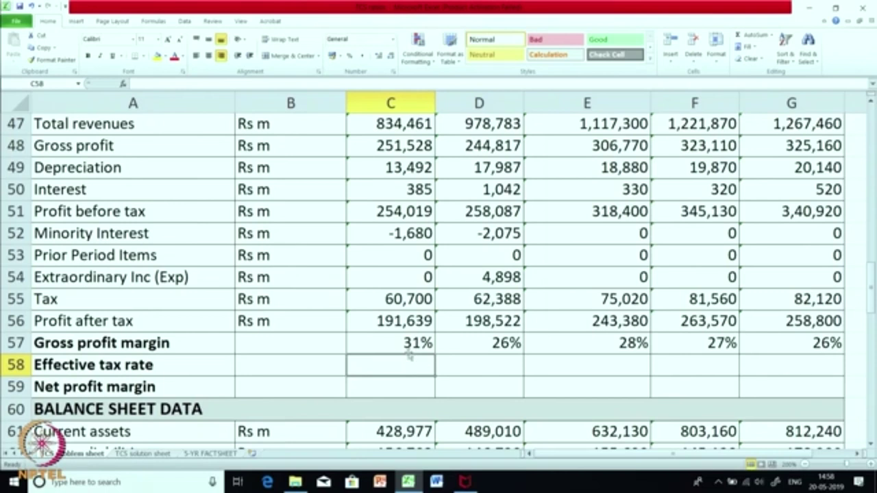
left_click(400, 295)
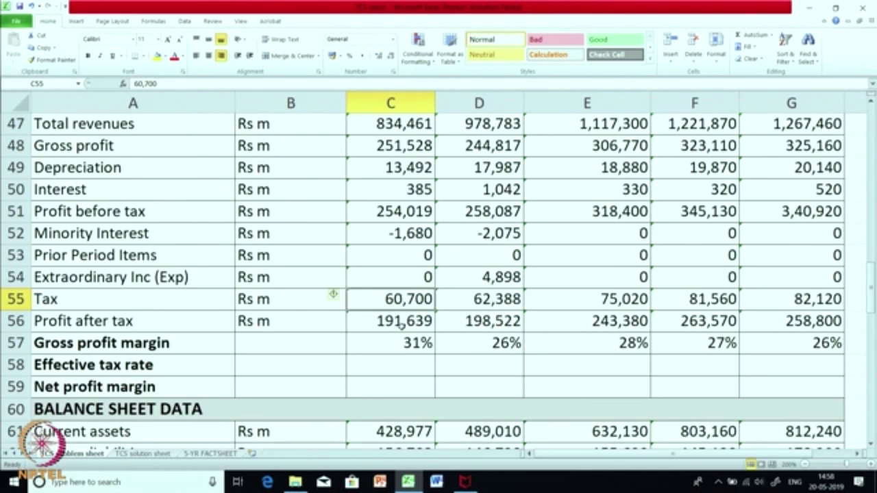
left_click(388, 369)
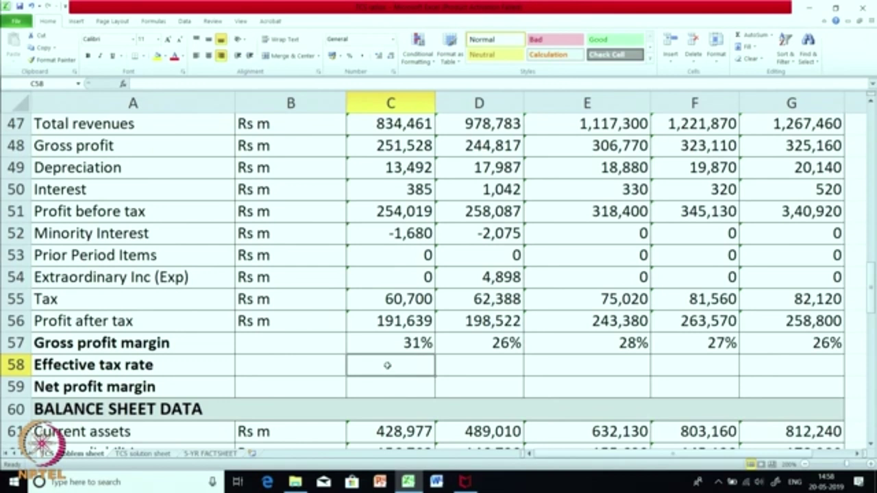
type("=")
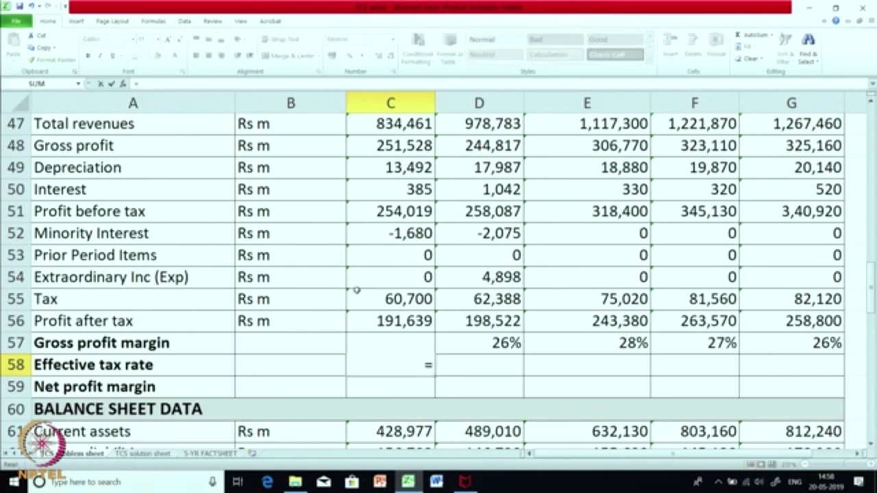
left_click(384, 296)
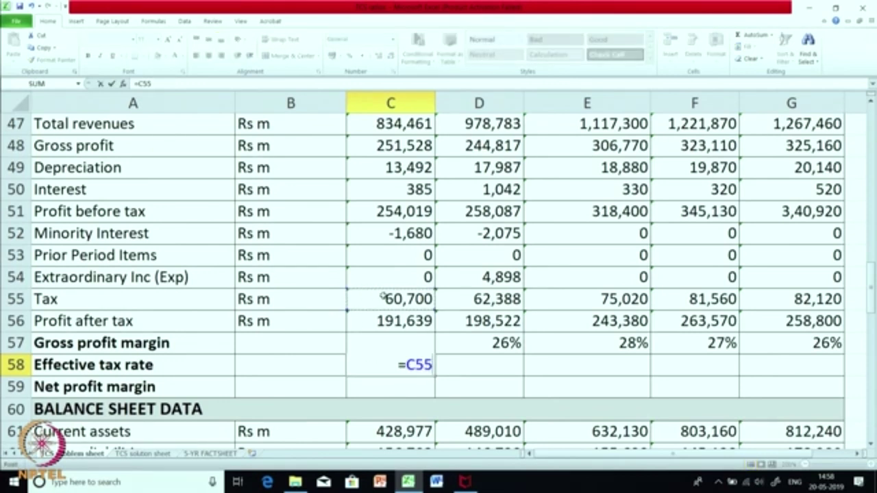
type("/")
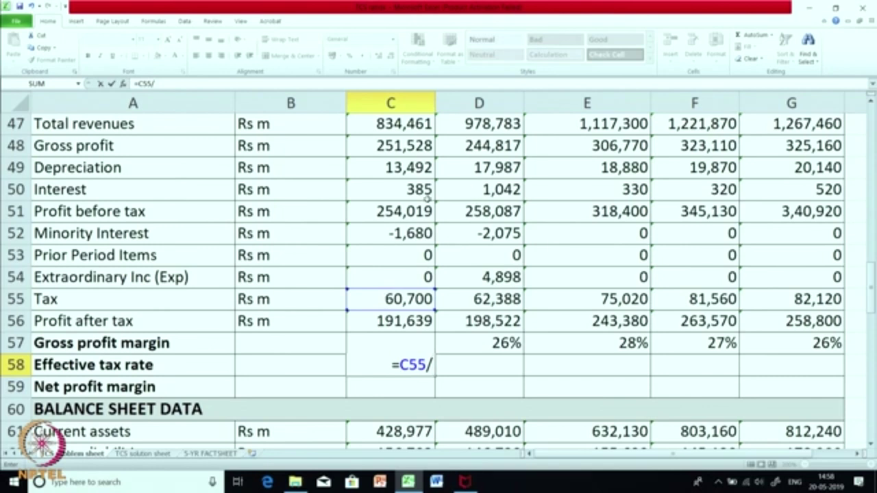
left_click(396, 214)
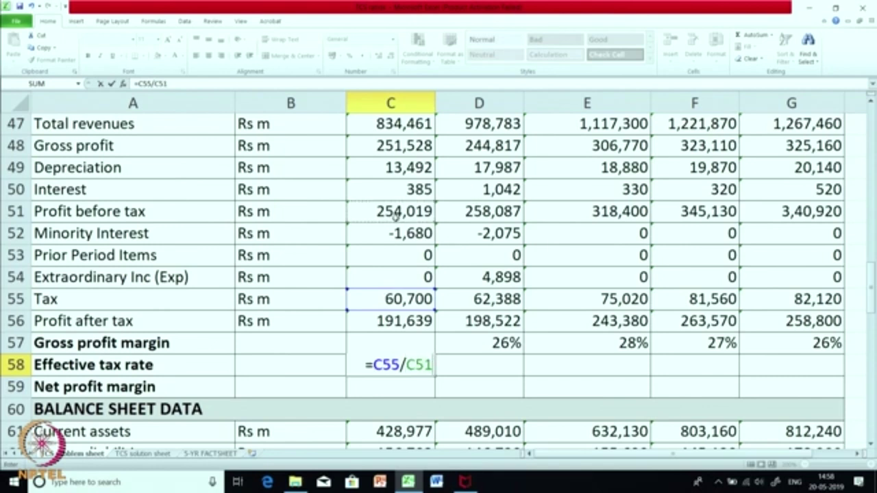
key("Return")
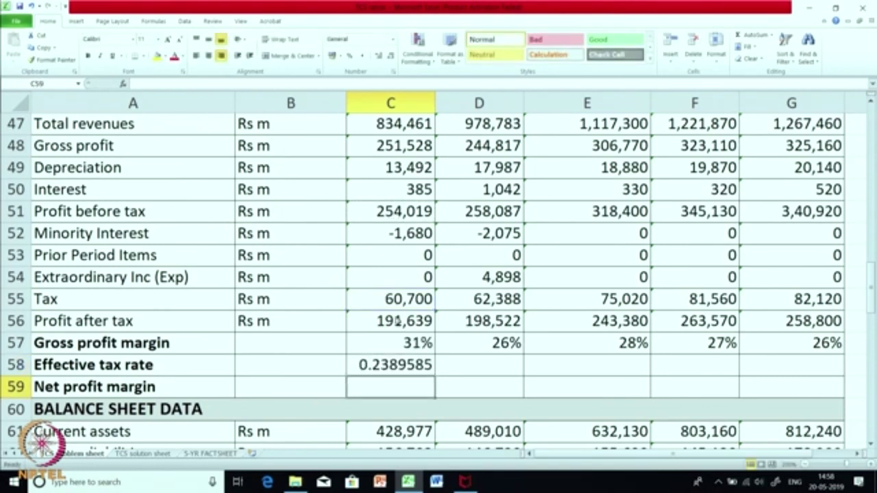
Format the Mar-14 effective tax rate in C58 as a percentage and fill its formula across to Mar-18 in G58.
left_click(388, 368)
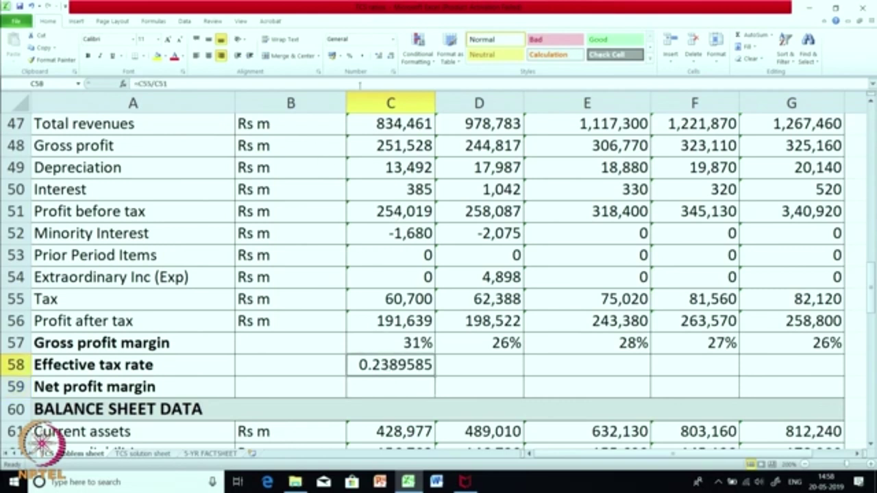
left_click(346, 61)
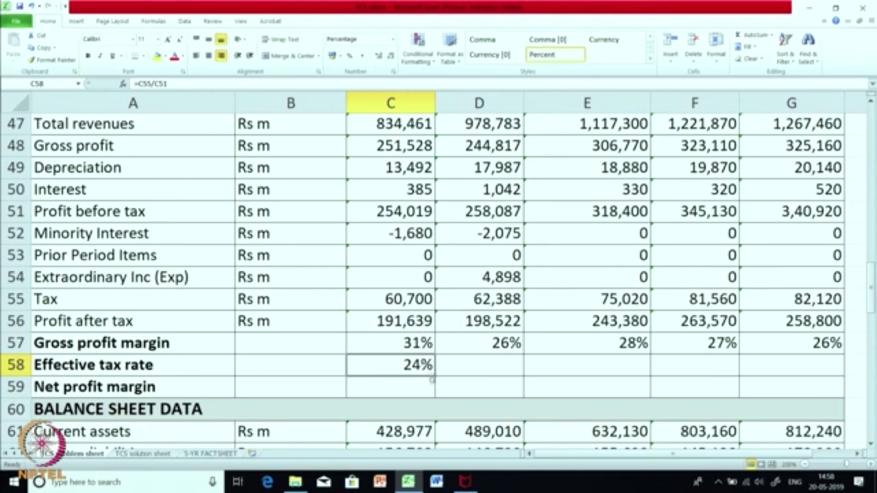
left_click_drag(434, 376, 843, 376)
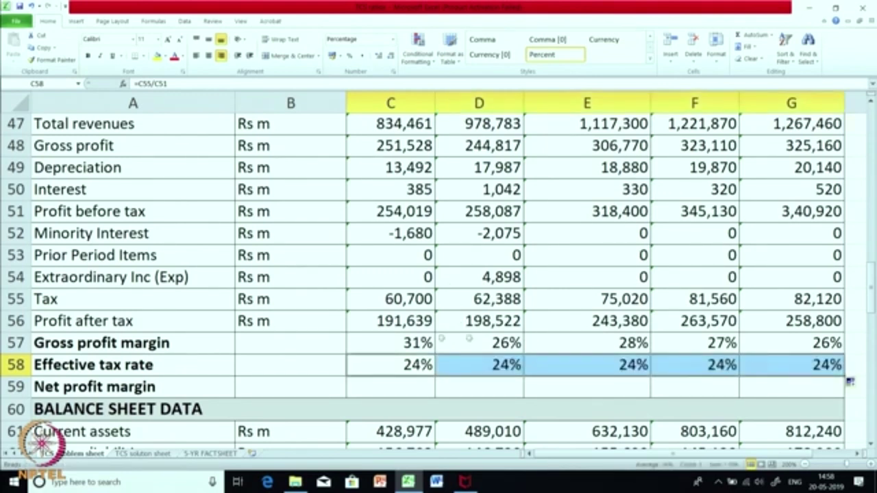
left_click(458, 349)
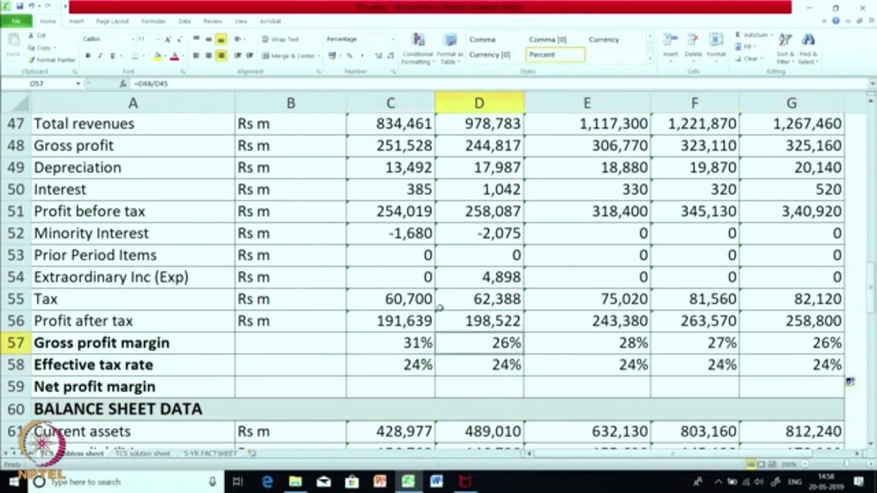
left_click(365, 387)
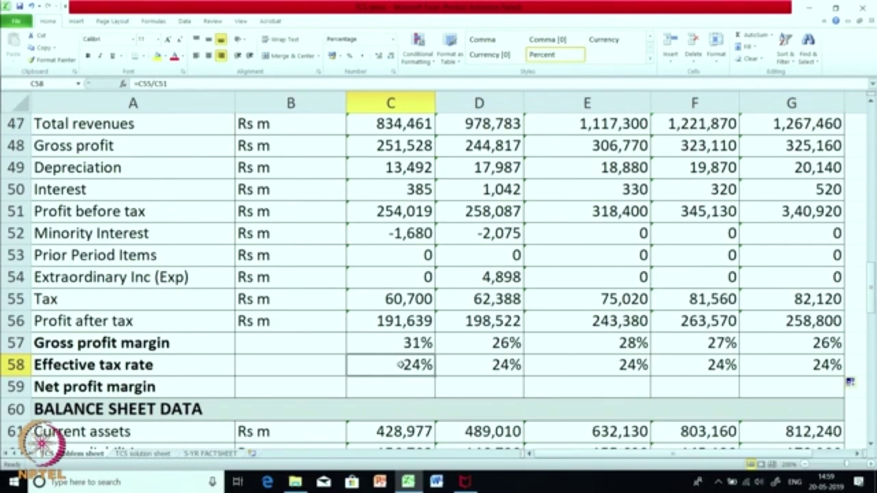
Calculate the Mar-14 net profit margin in C59 as profit after tax divided by total revenues, =C56/C47.
left_click(368, 392)
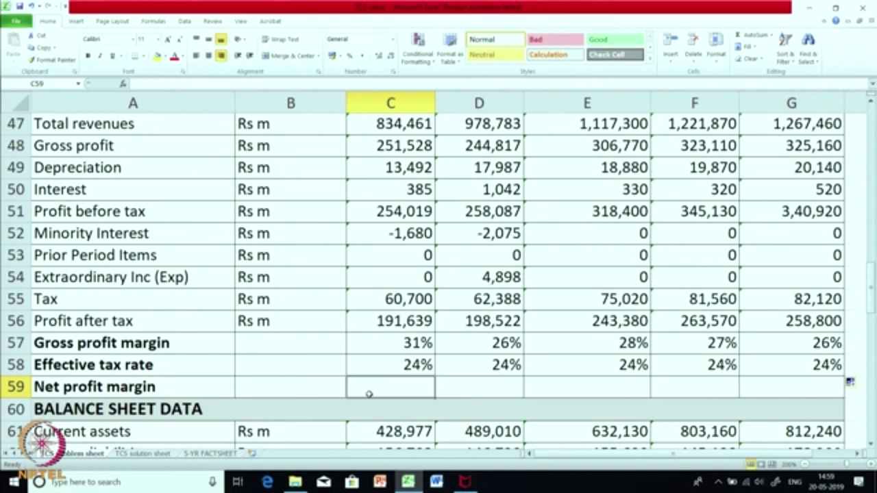
type("=")
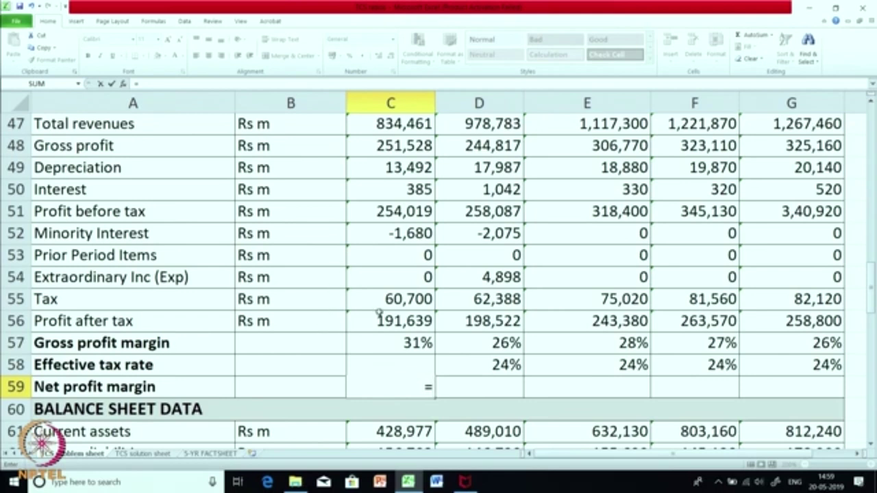
left_click(385, 322)
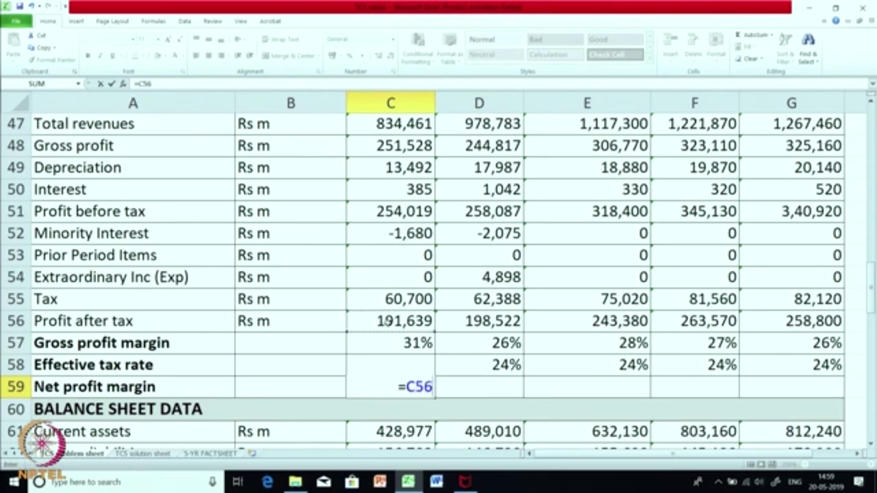
type("/")
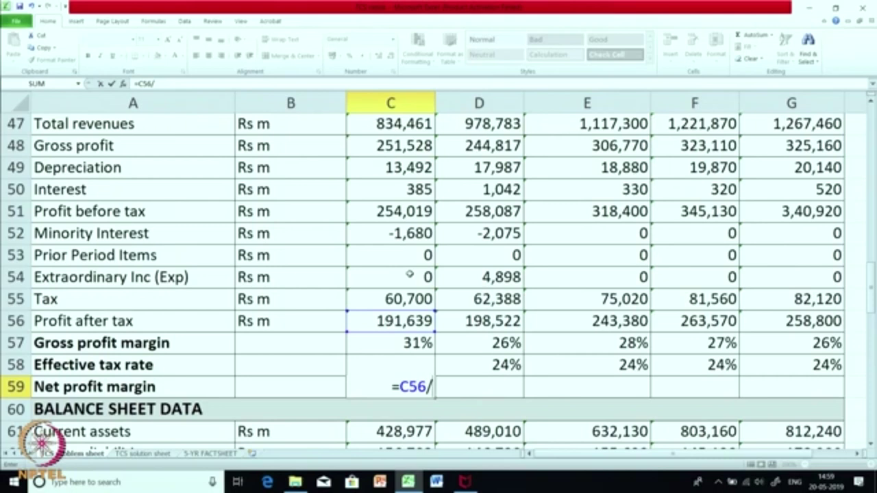
scroll(410, 274, "up", 1)
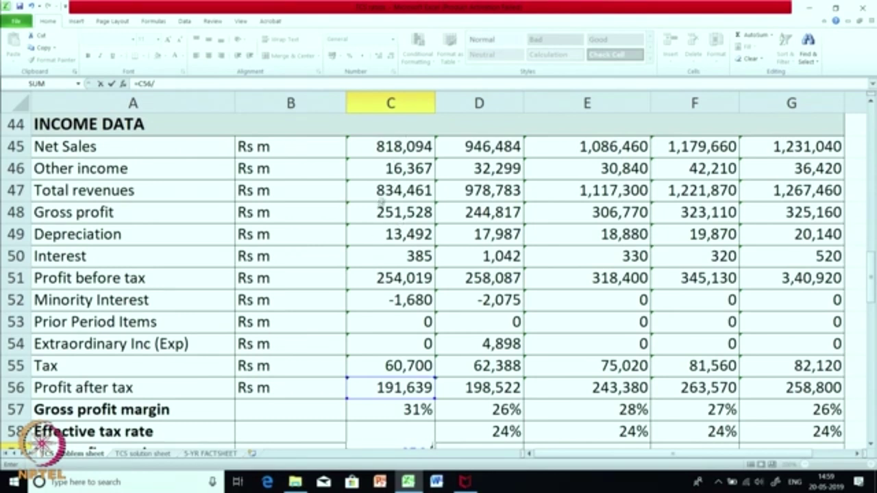
left_click(381, 190)
key("Return")
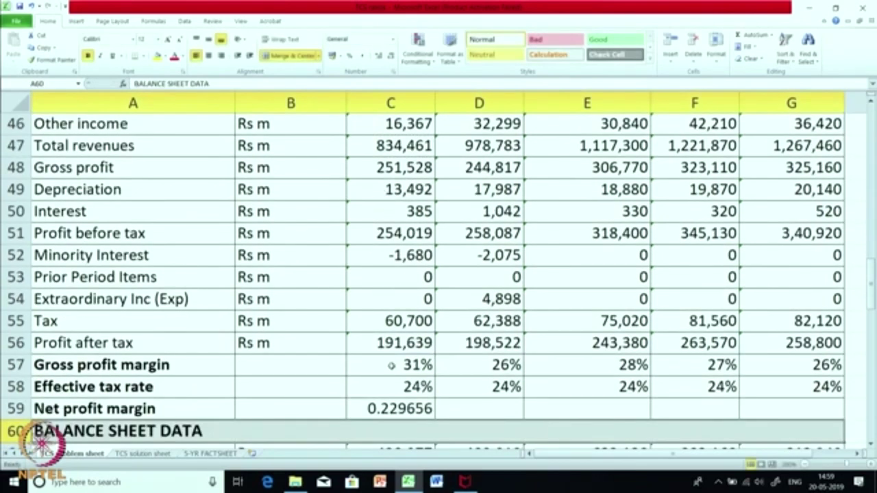
Format the Mar-14 net profit margin in C59 as a percentage and fill its formula across to Mar-18 in G59.
left_click(392, 366)
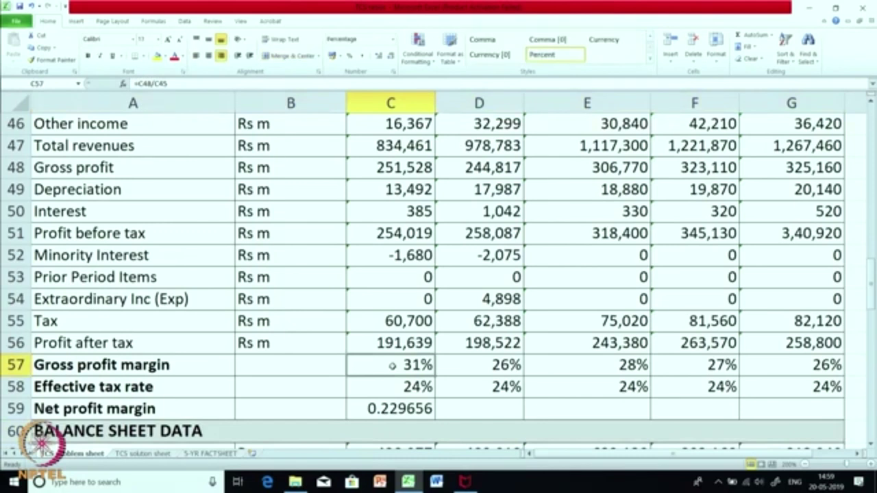
scroll(394, 363, "up", 1)
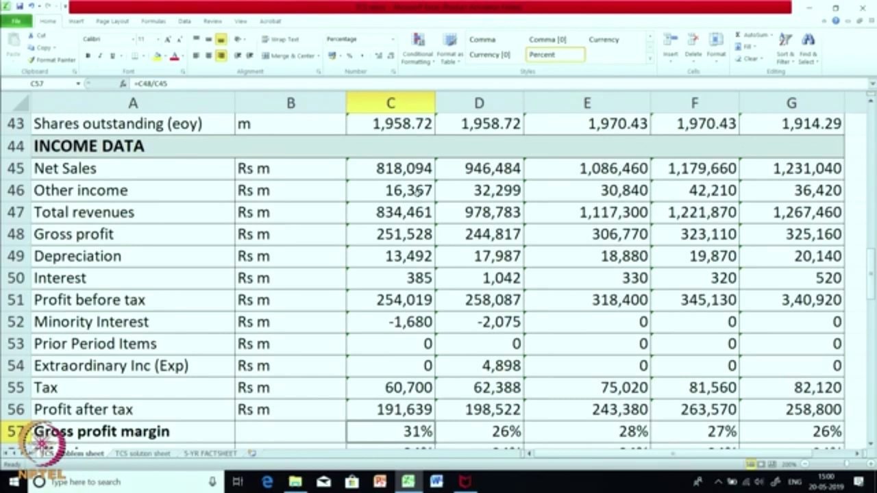
scroll(377, 304, "down", 2)
left_click(392, 342)
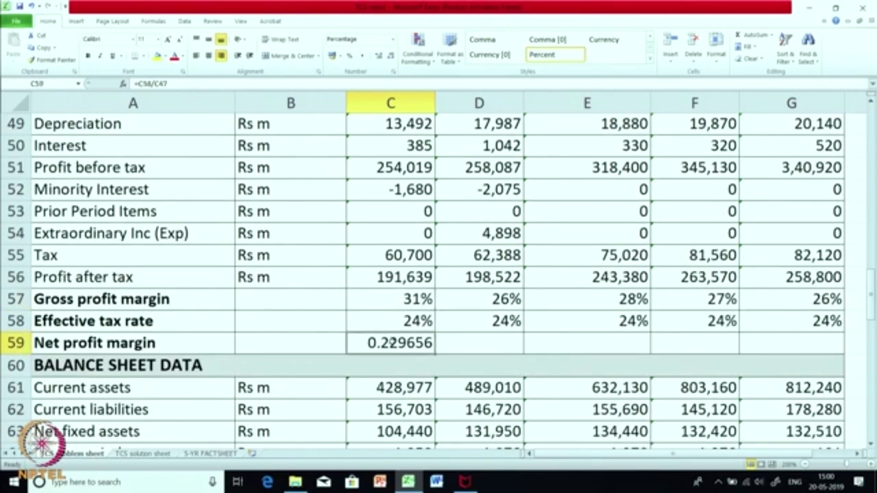
scroll(390, 339, "up", 1)
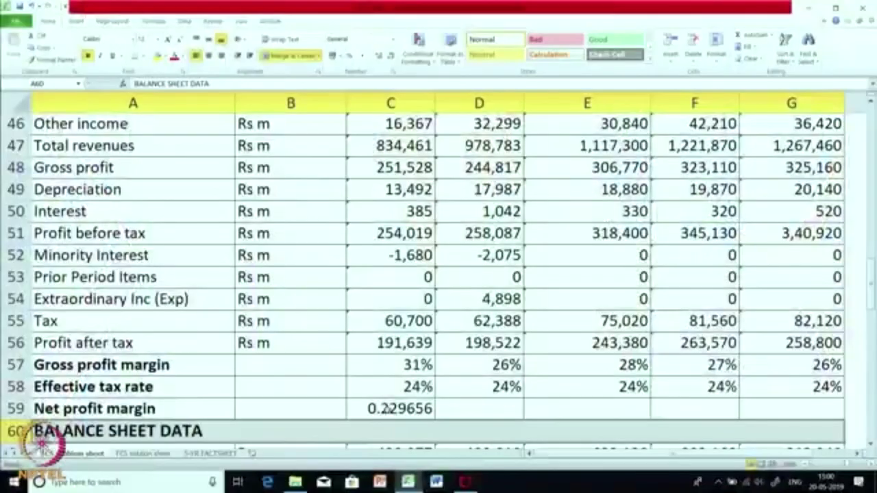
left_click(387, 409)
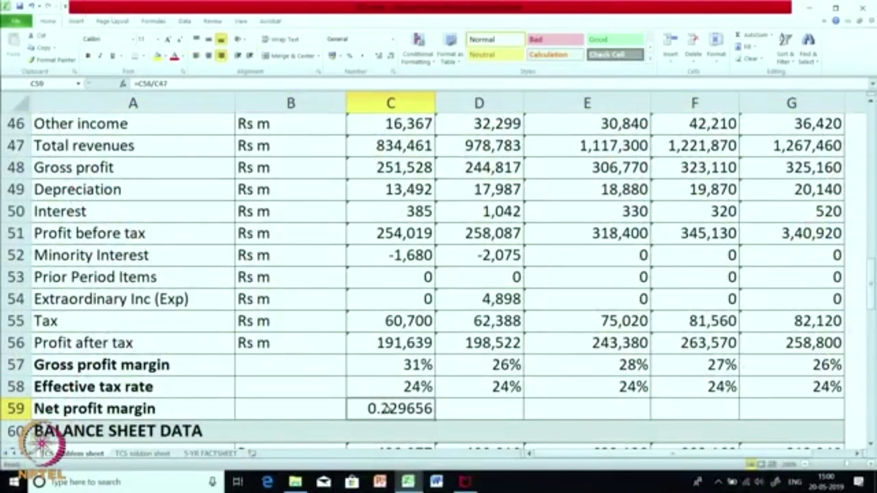
left_click(349, 55)
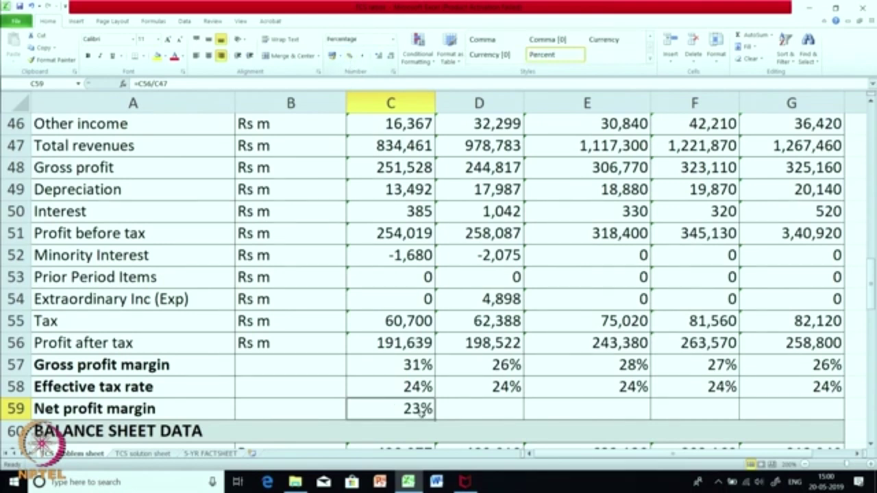
left_click_drag(433, 419, 798, 422)
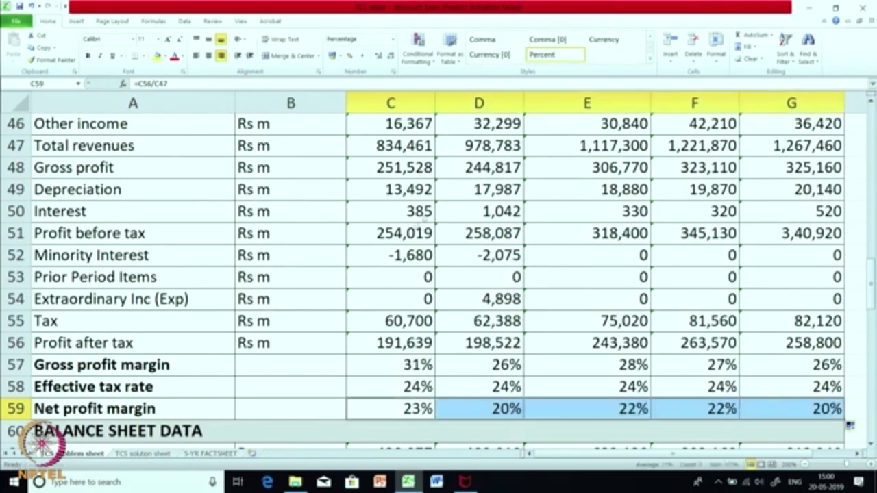
Examine the gross profit margin, effective tax rate and net profit margin across the five years against the income data.
left_click(383, 283)
scroll(350, 269, "down", 1)
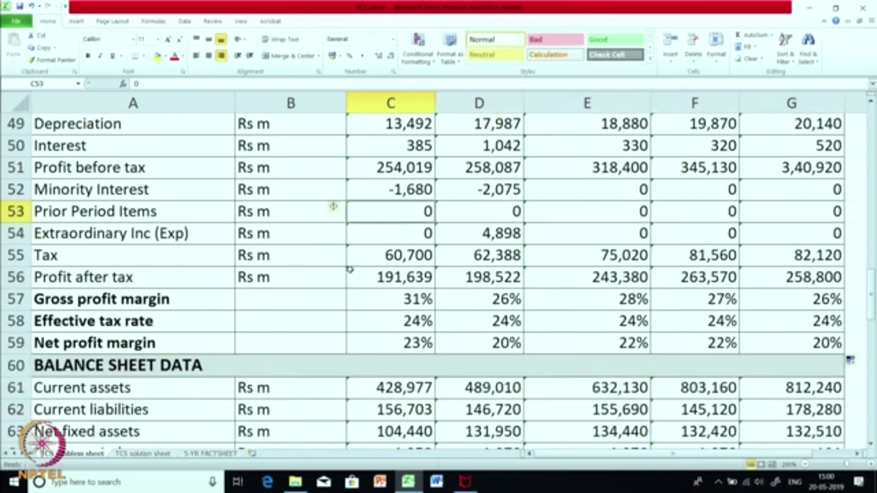
scroll(349, 271, "down", 1)
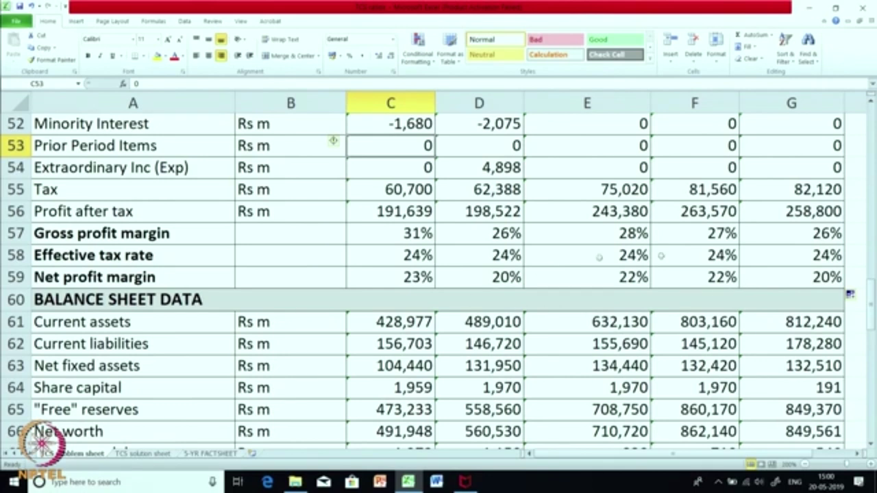
scroll(618, 327, "up", 4)
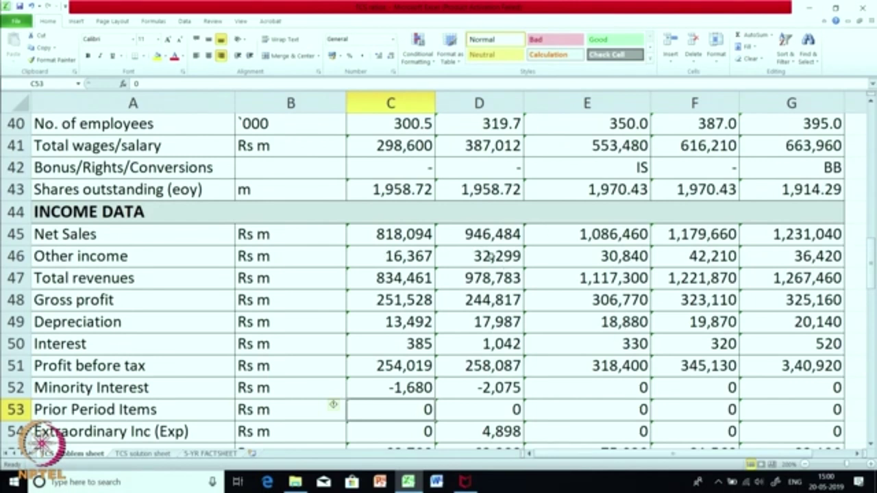
scroll(561, 300, "down", 2)
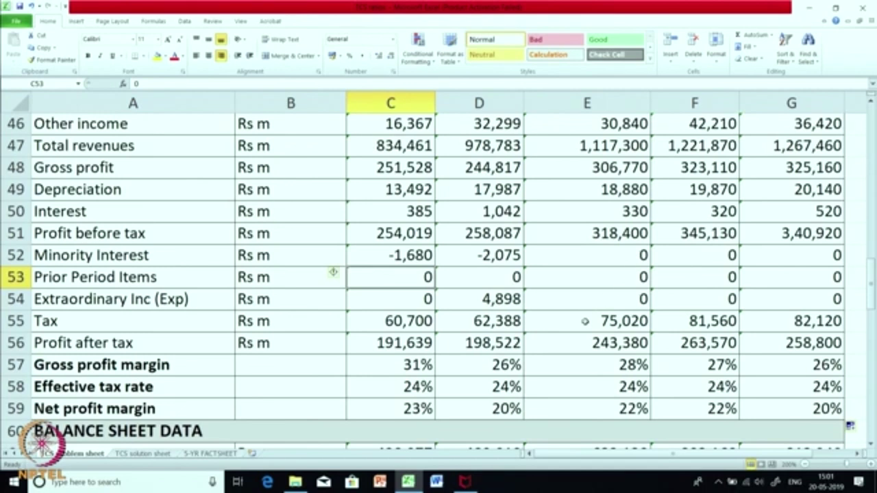
scroll(585, 321, "up", 1)
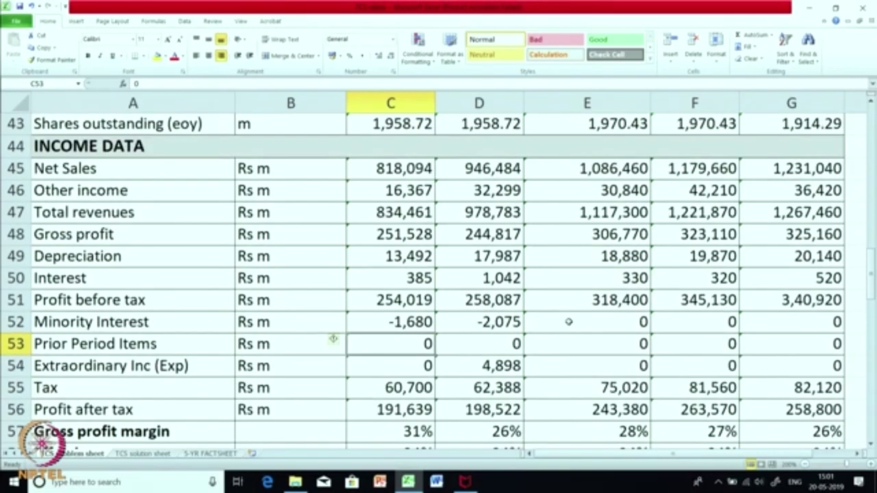
scroll(569, 322, "down", 2)
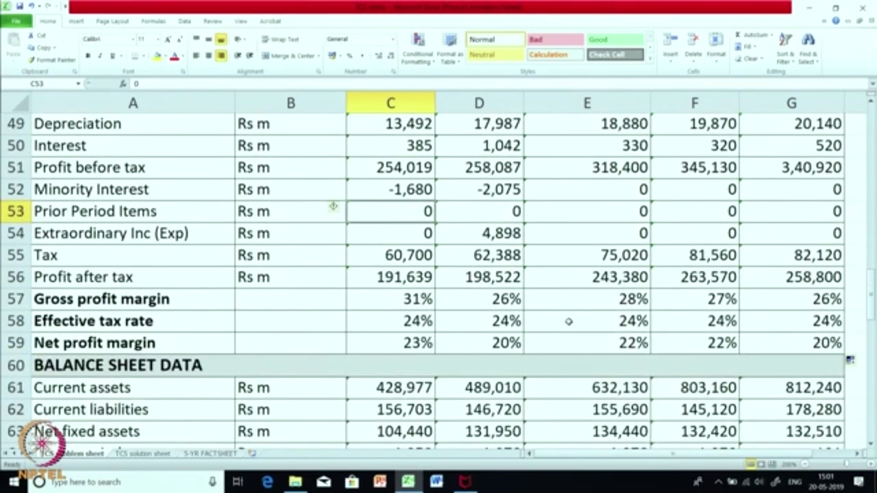
scroll(569, 322, "down", 1)
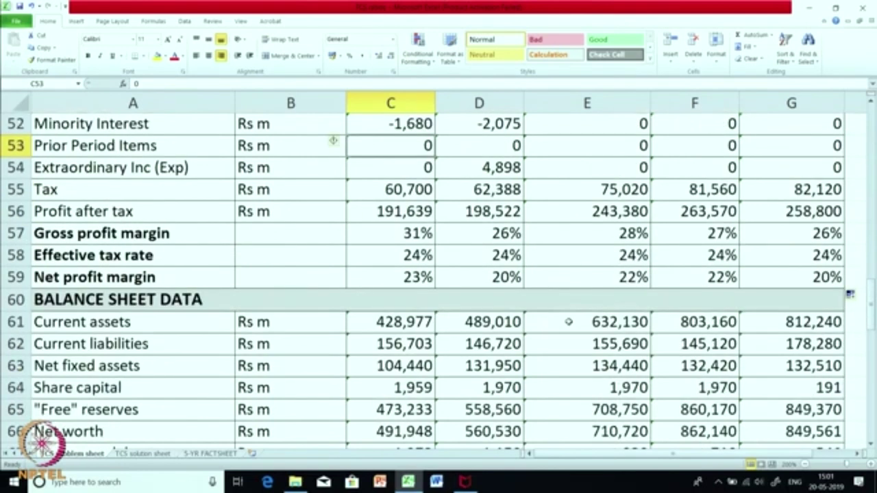
scroll(568, 321, "up", 2)
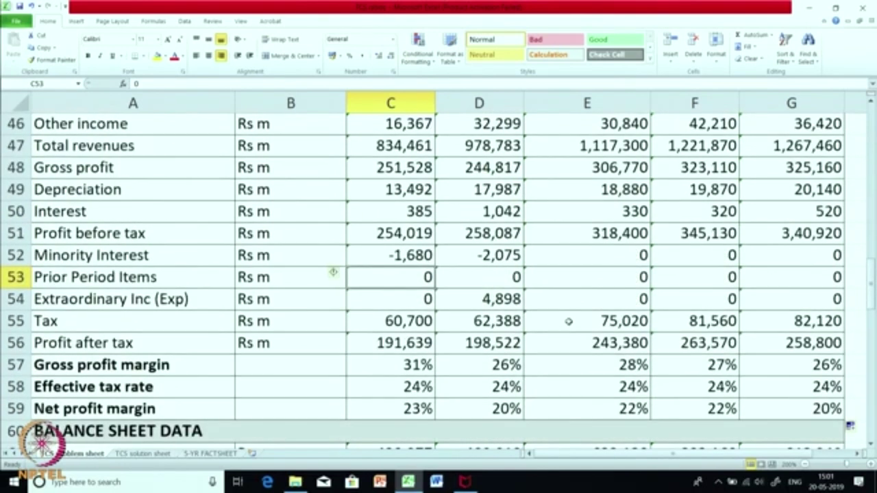
scroll(568, 321, "up", 1)
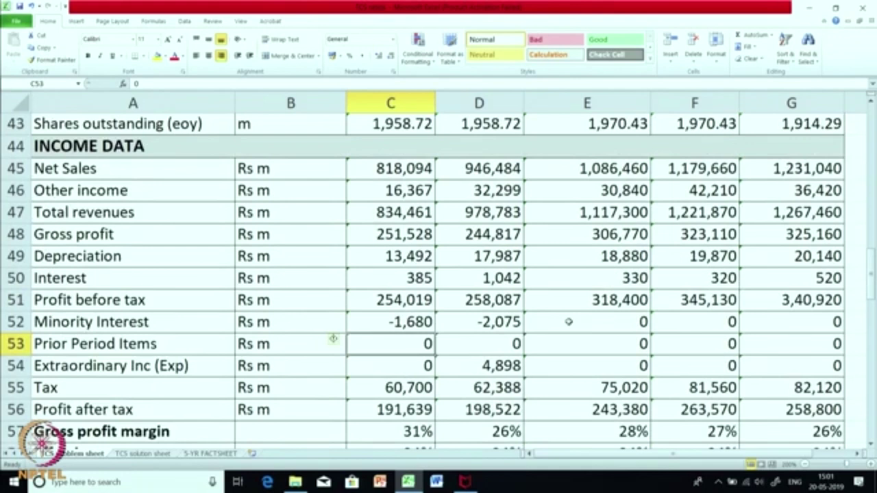
scroll(569, 322, "down", 1)
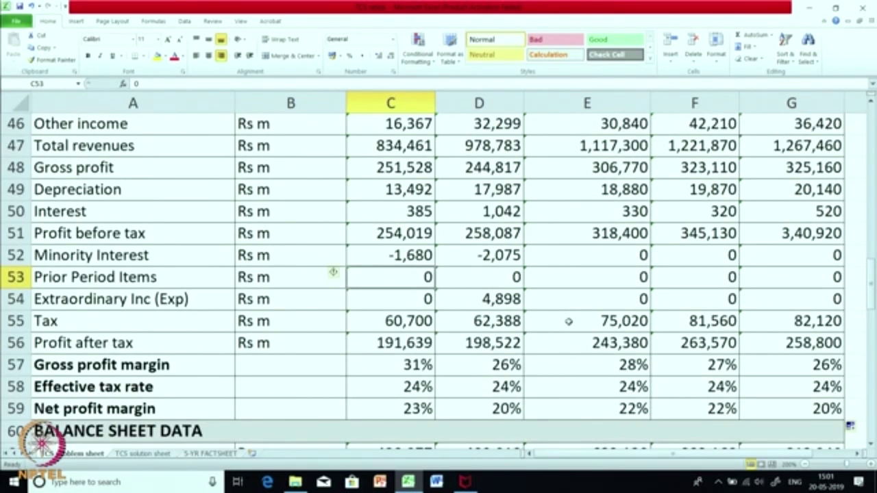
Insert a blank row above the BALANCE SHEET DATA heading and label it "Cost of sales" in A60.
scroll(569, 321, "down", 1)
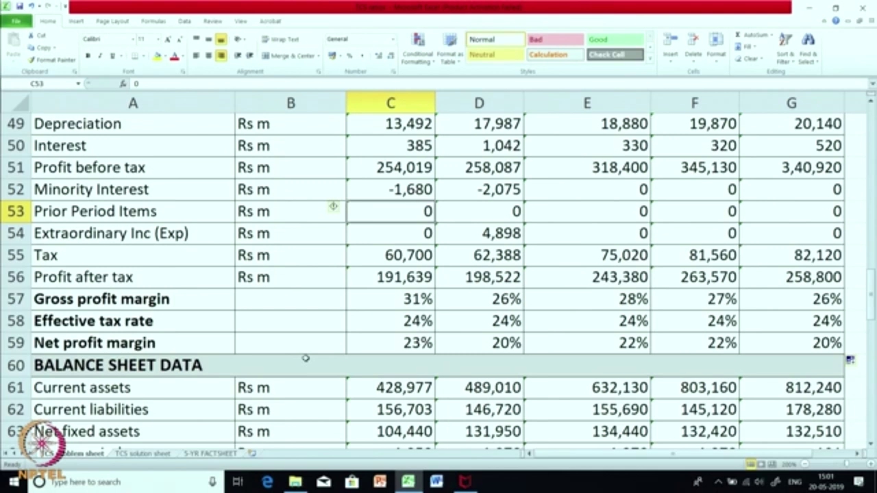
right_click(19, 366)
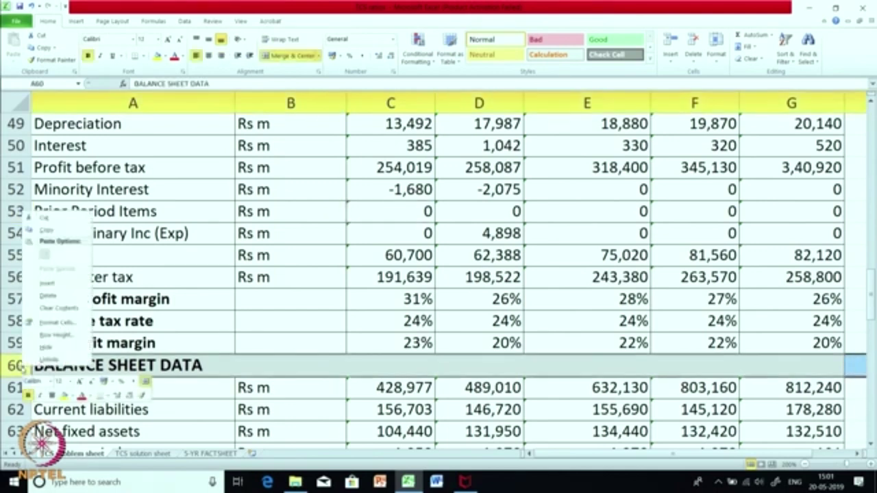
left_click(49, 284)
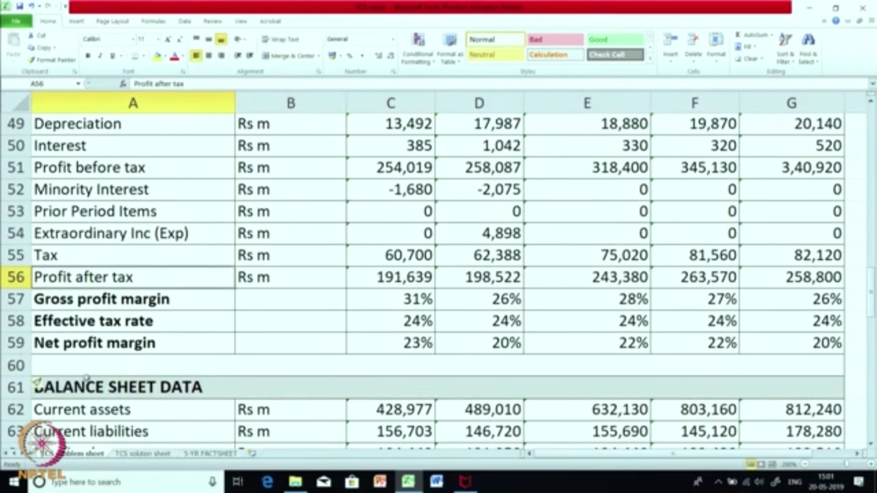
left_click(86, 364)
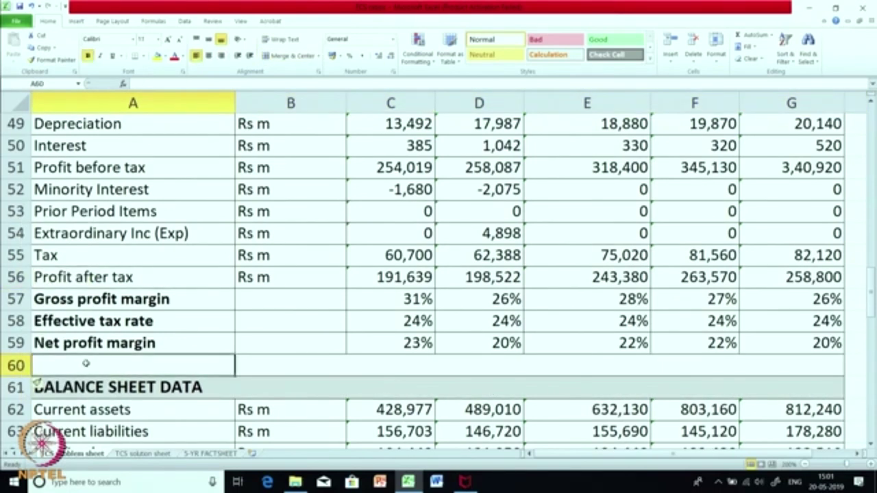
type("Co")
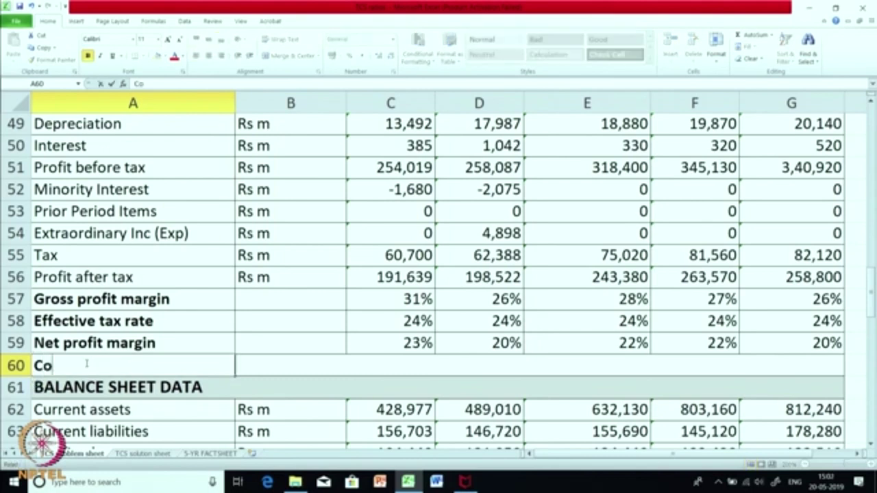
type("st of sa")
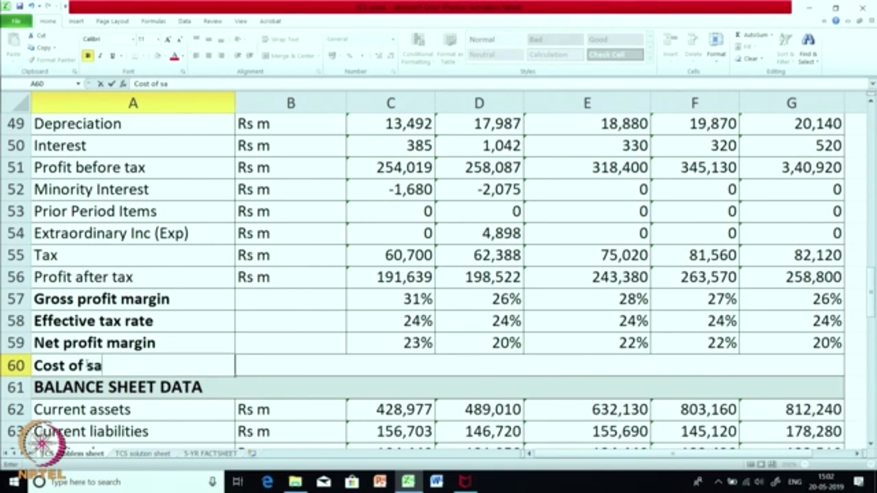
type("les")
key("Tab")
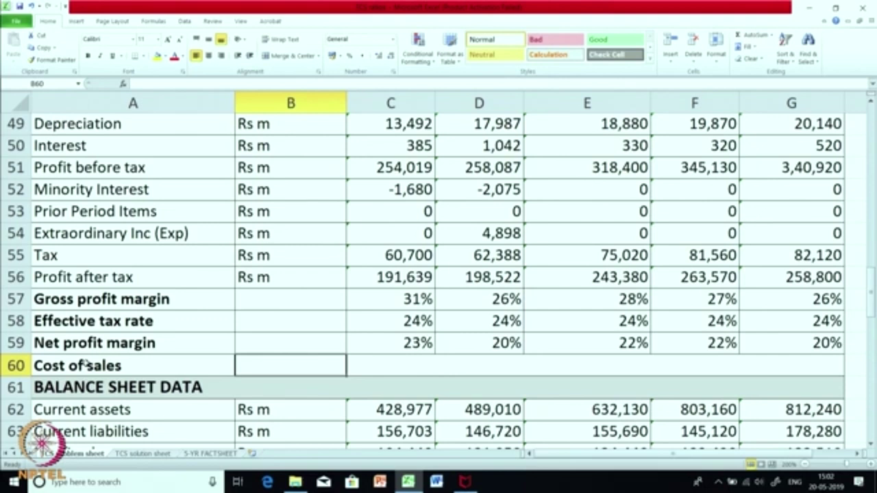
Calculate the Mar-14 cost of sales in C60 as =1-C57 and fill the formula across to Mar-18 in G60.
key("Tab")
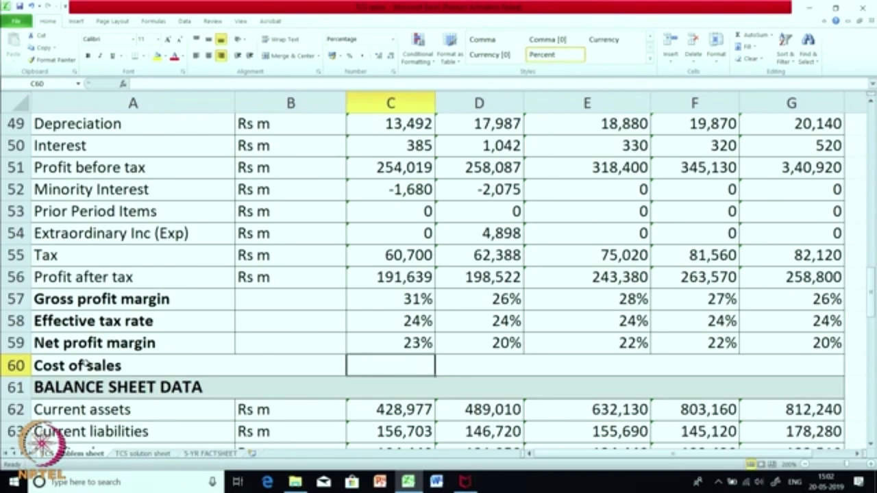
type("=")
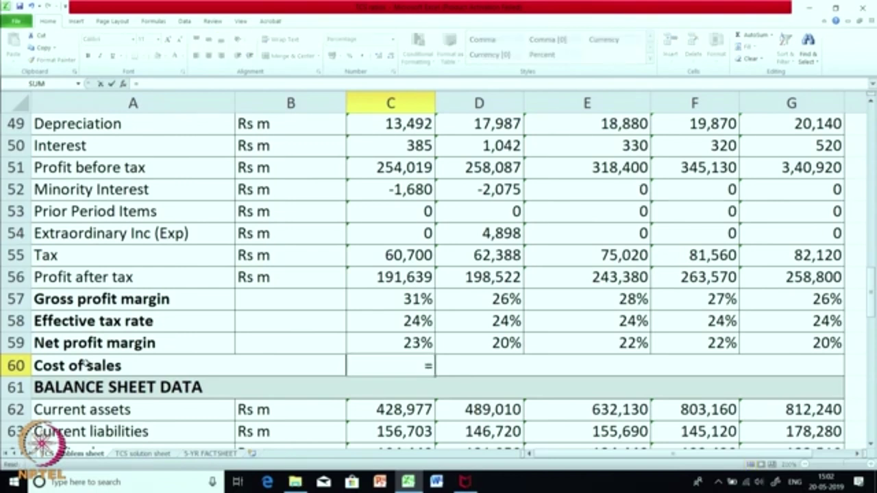
type("1-")
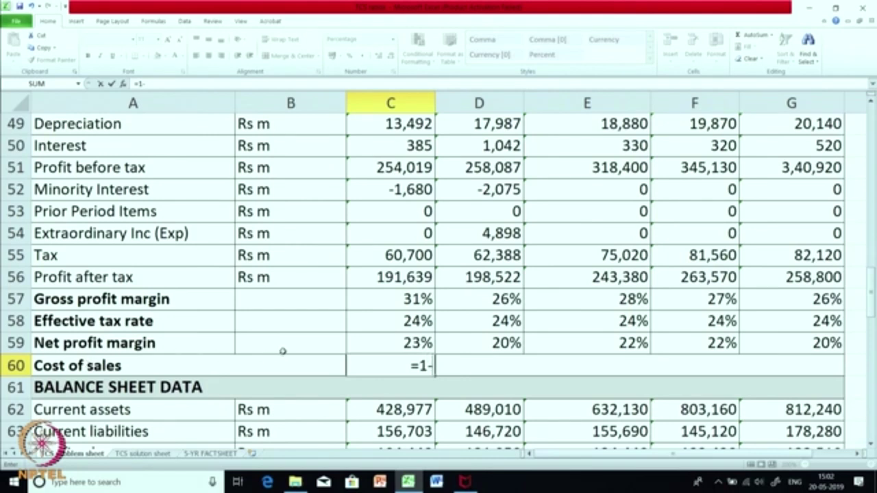
left_click(391, 301)
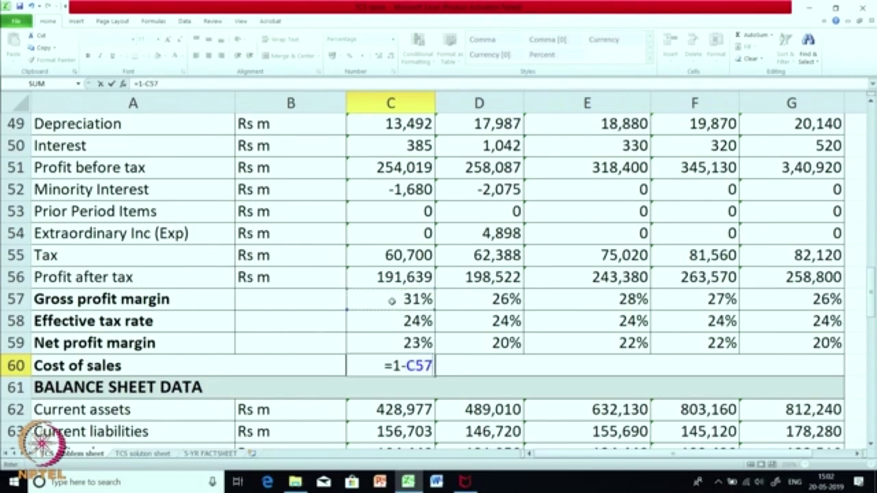
key("Return")
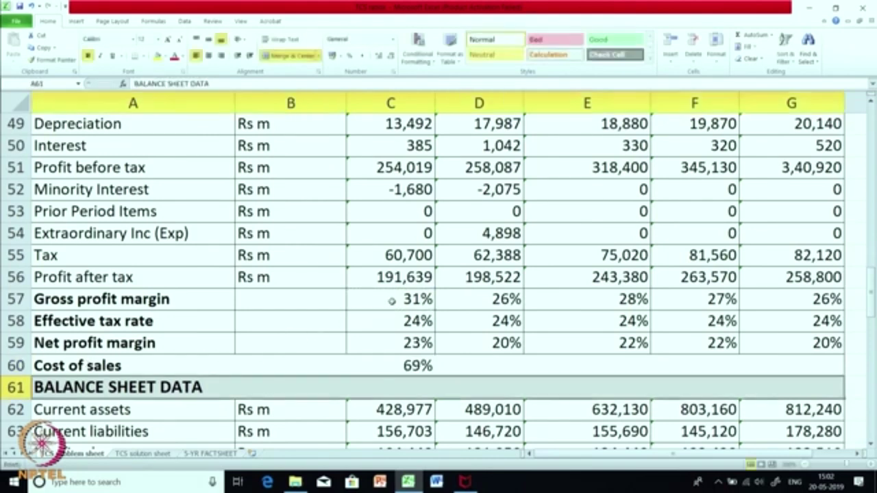
left_click(402, 364)
left_click_drag(435, 376, 822, 372)
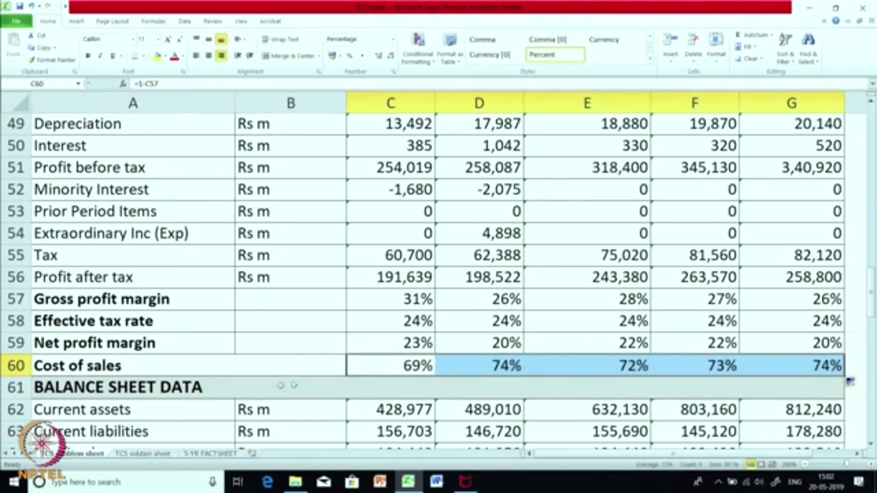
Review the income data and inspect the cost of sales formula in C60, leaving the cell without changes.
left_click(388, 334)
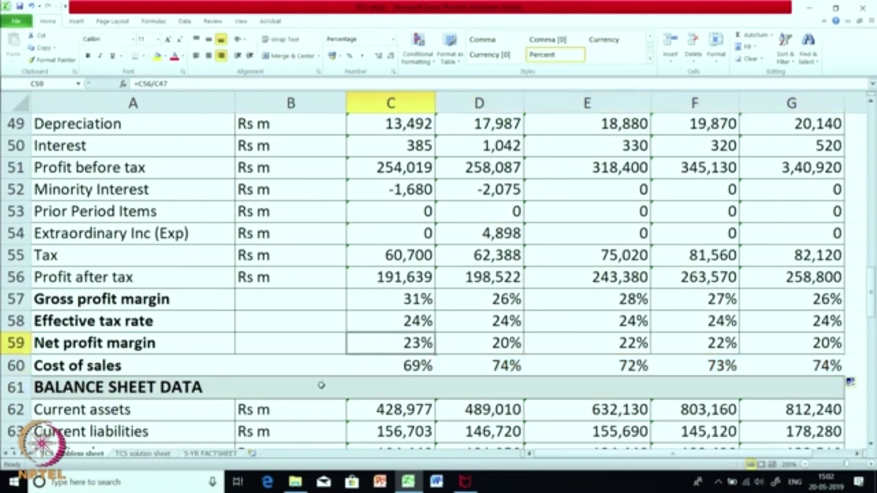
scroll(311, 382, "up", 2)
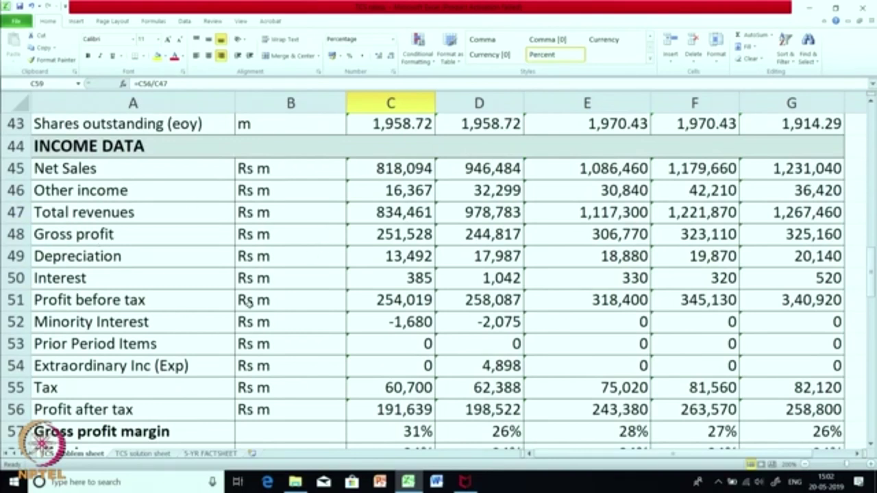
scroll(250, 305, "down", 1)
scroll(250, 308, "down", 1)
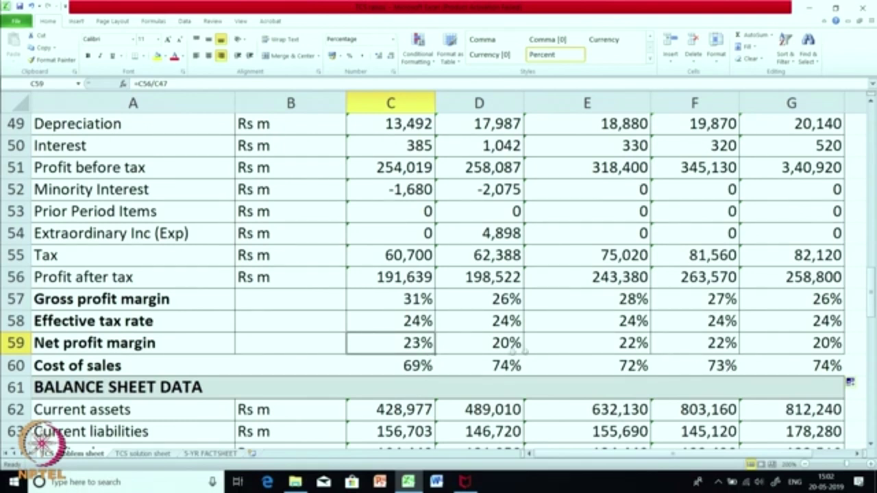
double_click(389, 367)
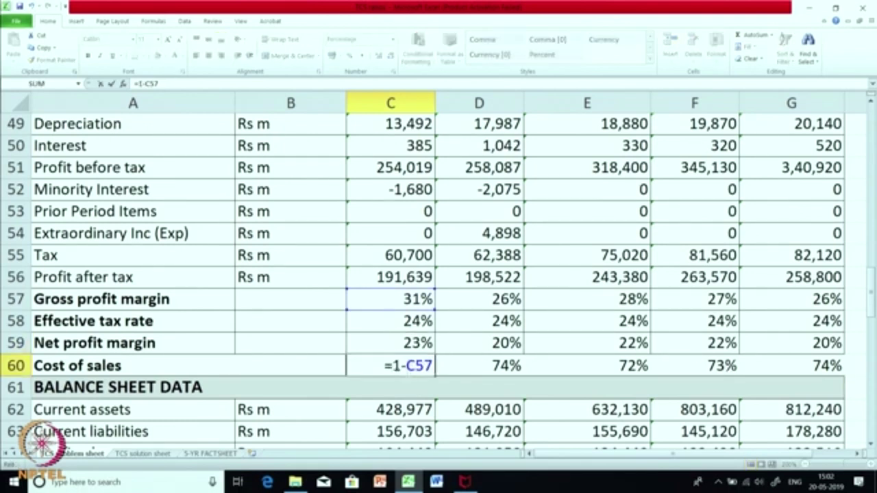
left_click(458, 366)
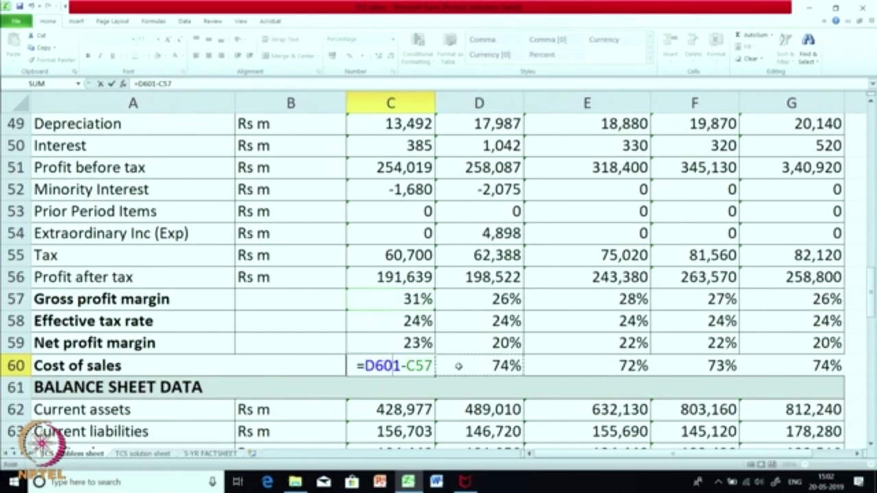
key("Escape")
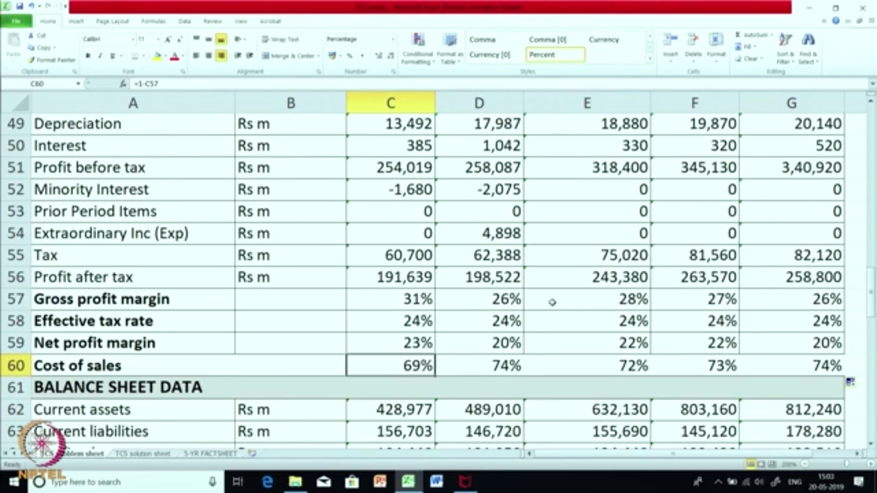
Examine current assets, current liabilities and net fixed assets in the balance sheet data across the five years.
scroll(553, 302, "down", 3)
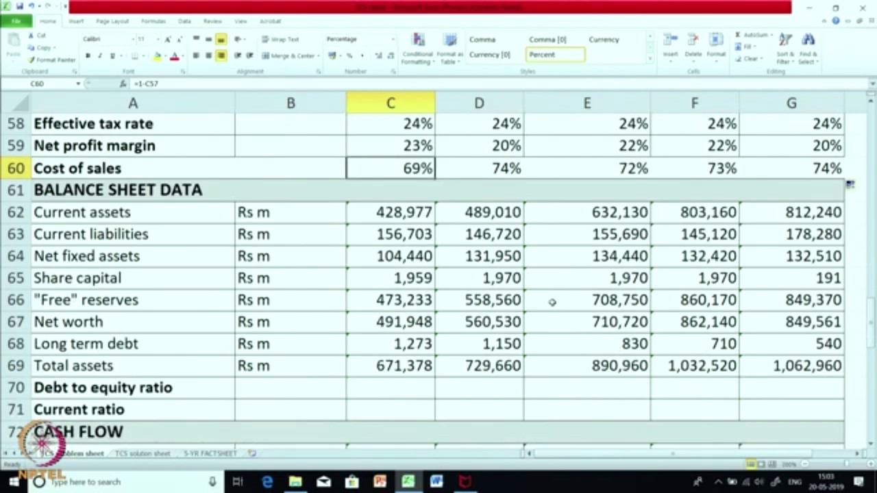
scroll(561, 320, "up", 1)
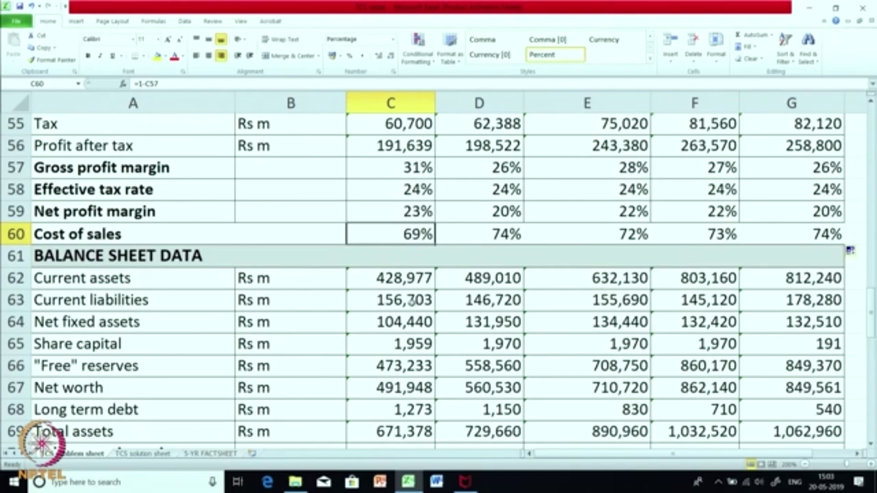
left_click(396, 283)
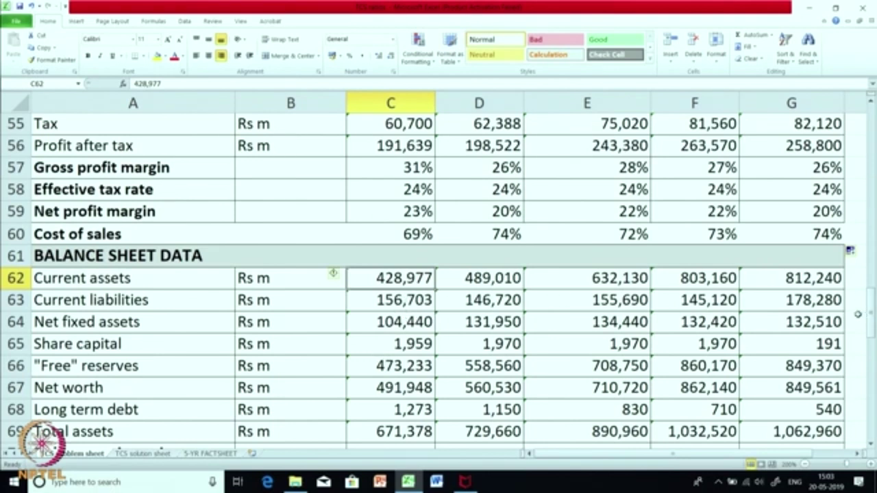
left_click(417, 314)
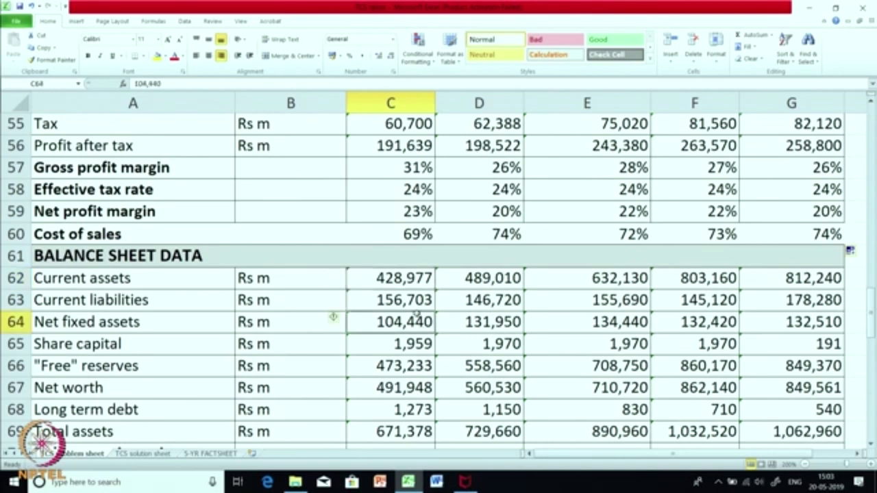
left_click(418, 297)
left_click(414, 326)
left_click(492, 326)
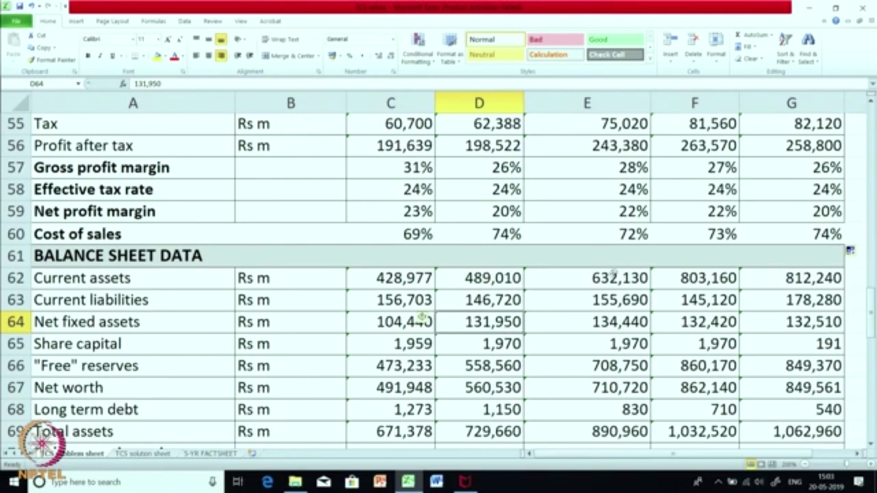
scroll(601, 305, "down", 1)
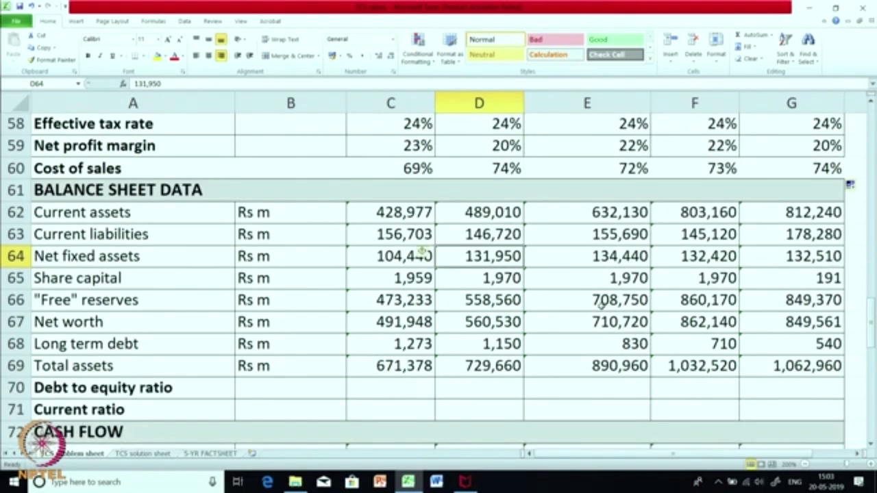
Examine share capital, free reserves and net worth in rows 65 to 67 of the balance sheet data.
left_click(417, 281)
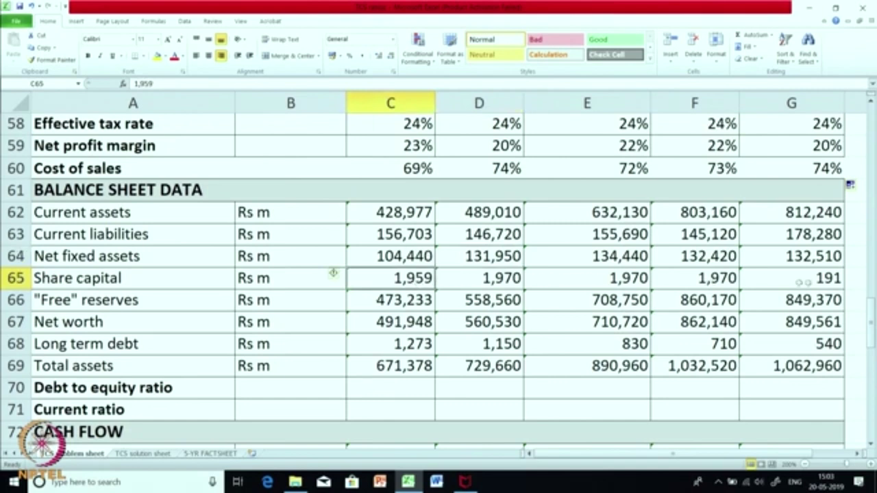
left_click(814, 274)
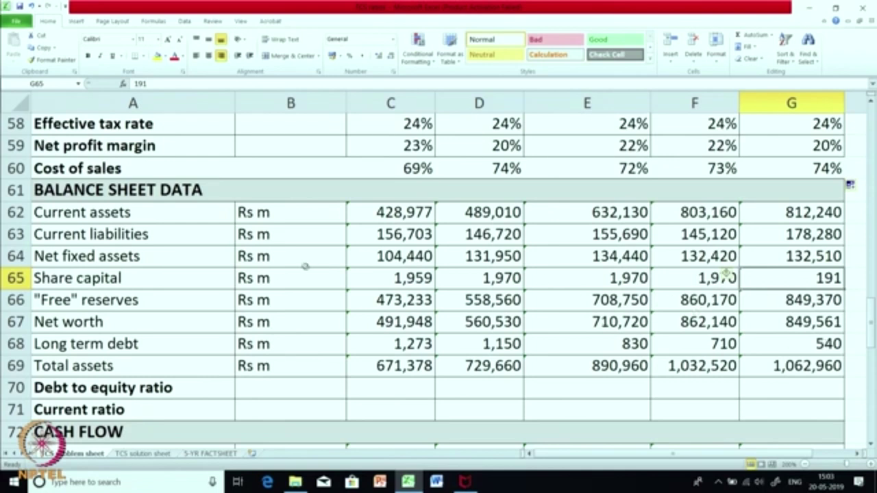
left_click(399, 300)
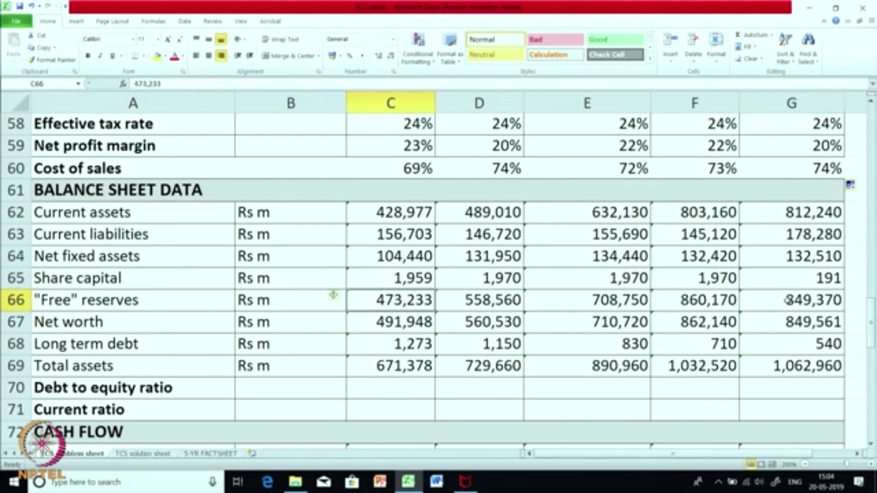
left_click(401, 320)
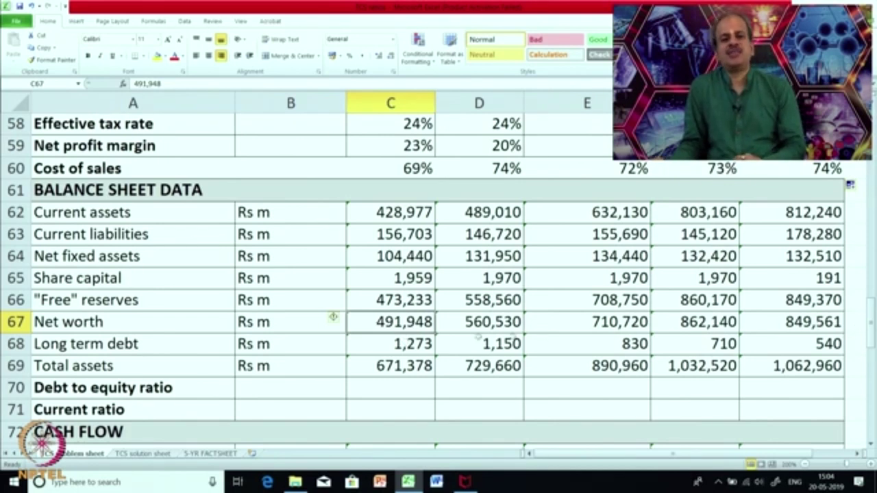
left_click(384, 280)
left_click(385, 300)
left_click(385, 325)
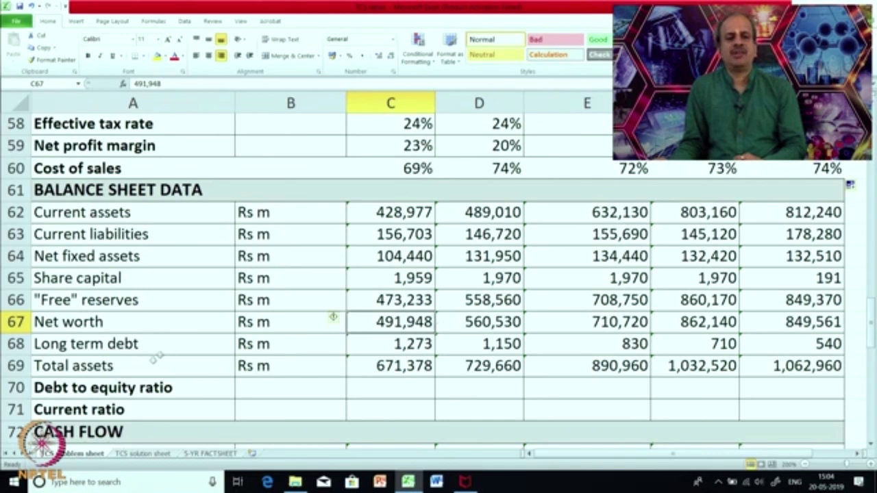
Examine long term debt and total assets in rows 68 and 69, checking the year headings of the columns.
left_click(155, 343)
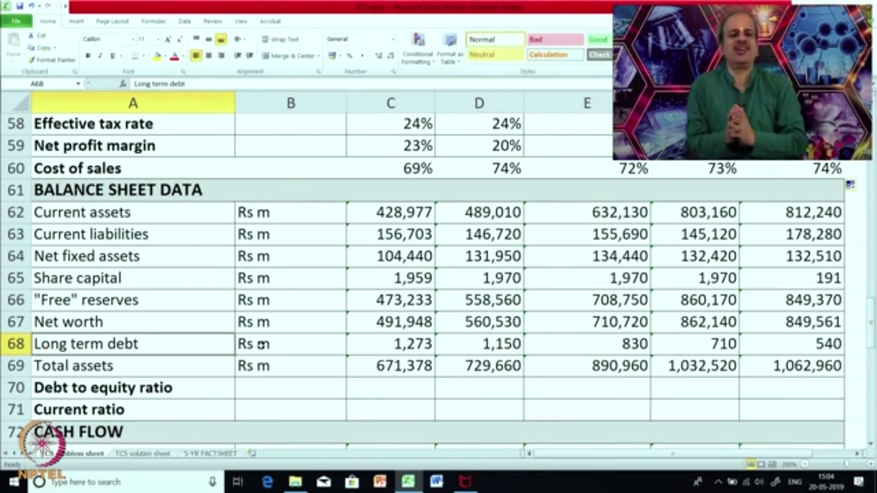
left_click(395, 345)
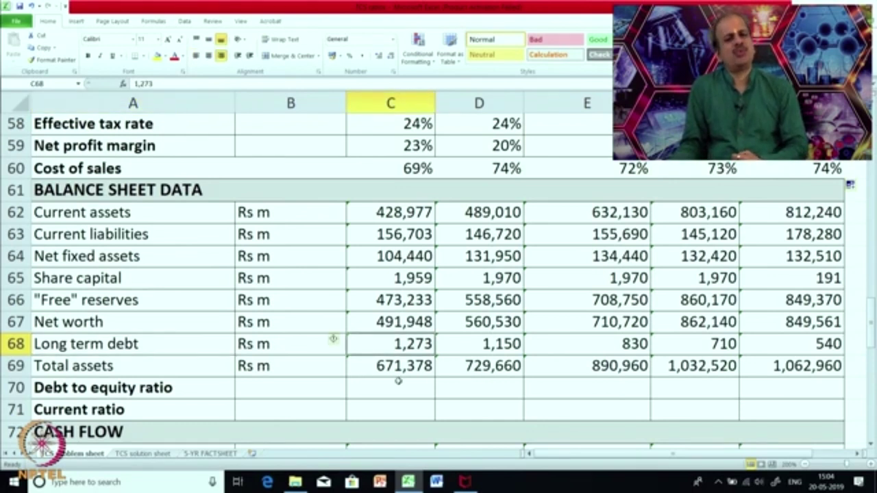
left_click(812, 349)
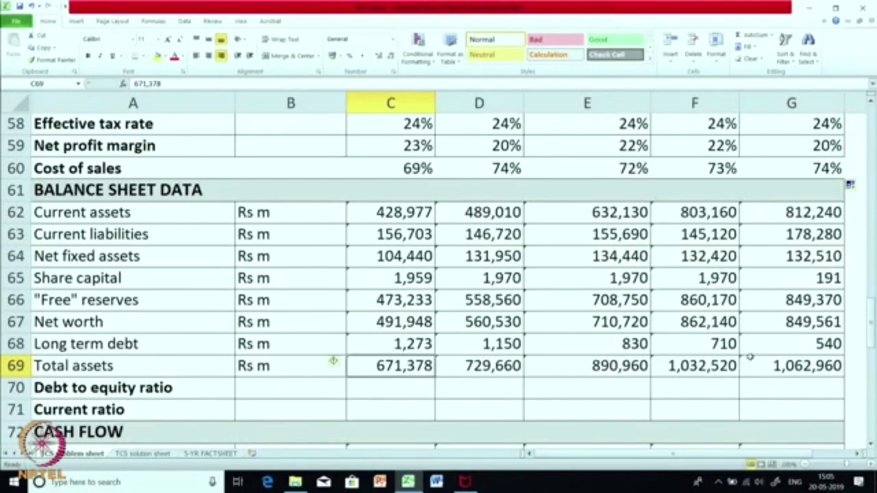
left_click(704, 371)
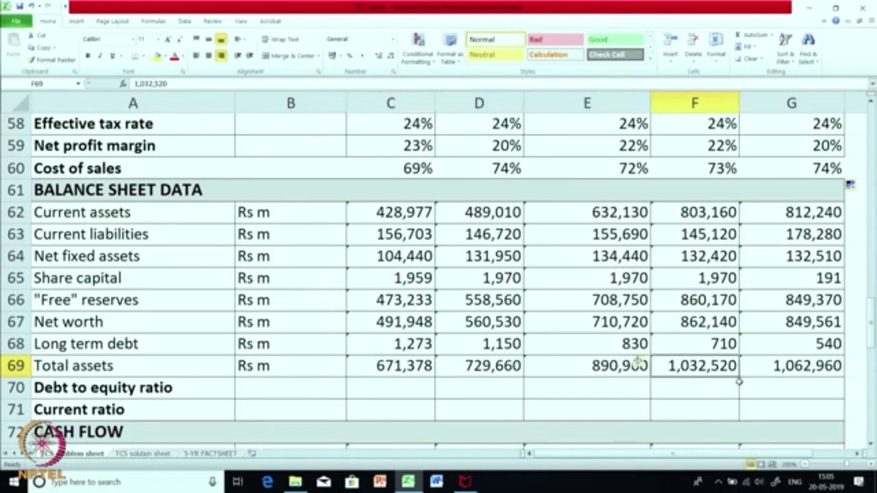
scroll(685, 370, "up", 10)
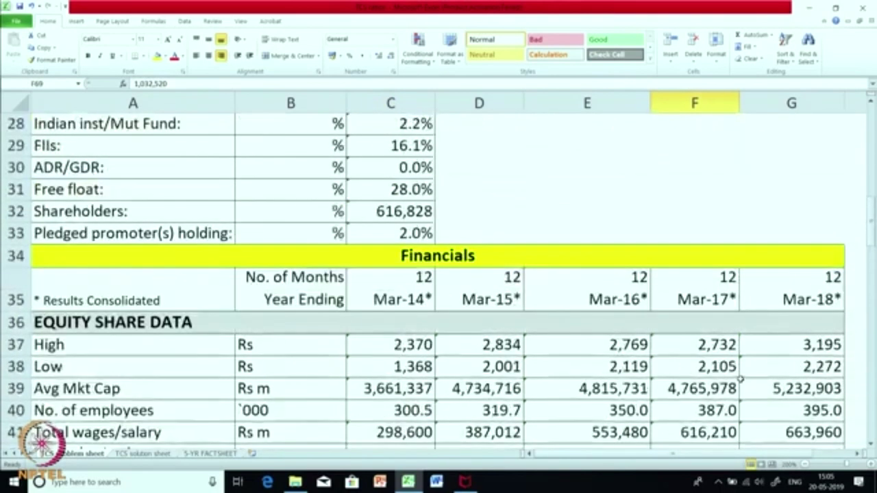
scroll(740, 379, "down", 10)
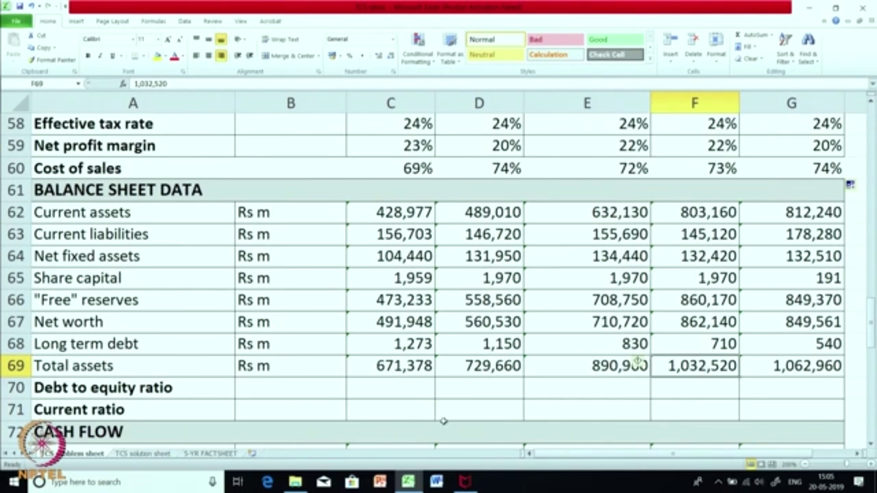
Calculate the first year's debt to equity ratio in C70 by dividing long term debt by net worth, =C68/C67.
left_click(165, 392)
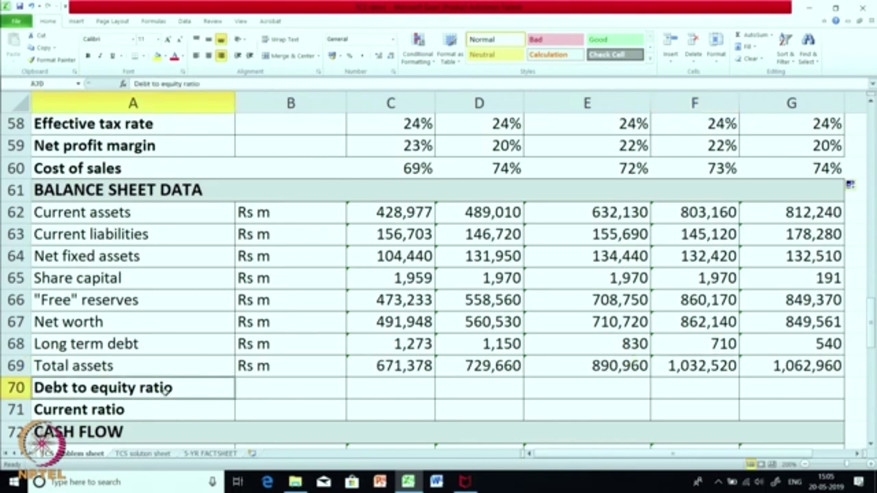
left_click(157, 411)
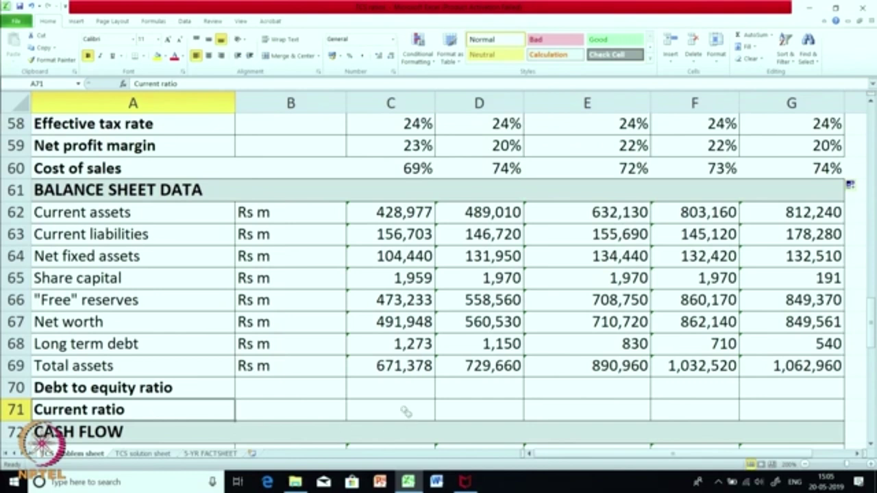
left_click(366, 389)
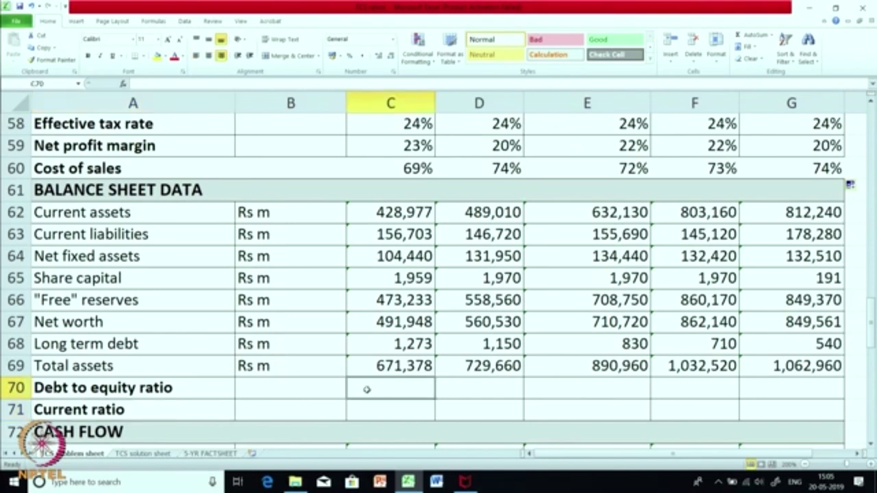
type("=")
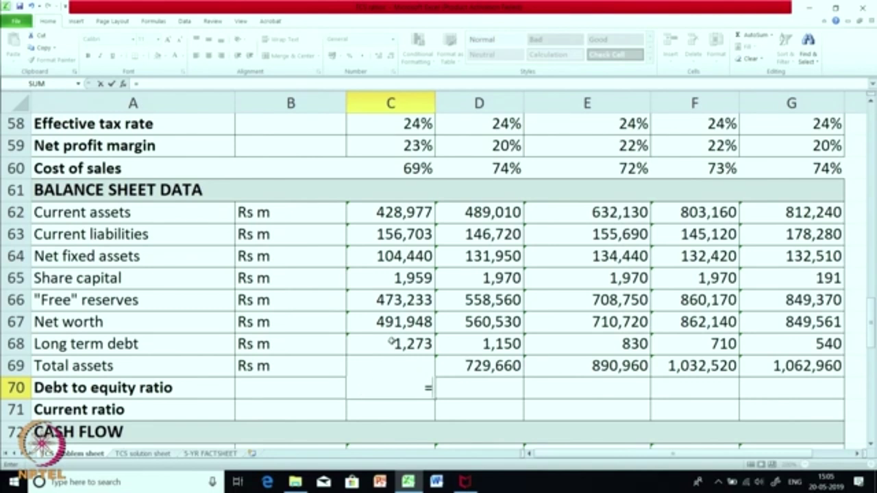
left_click(391, 341)
type("/")
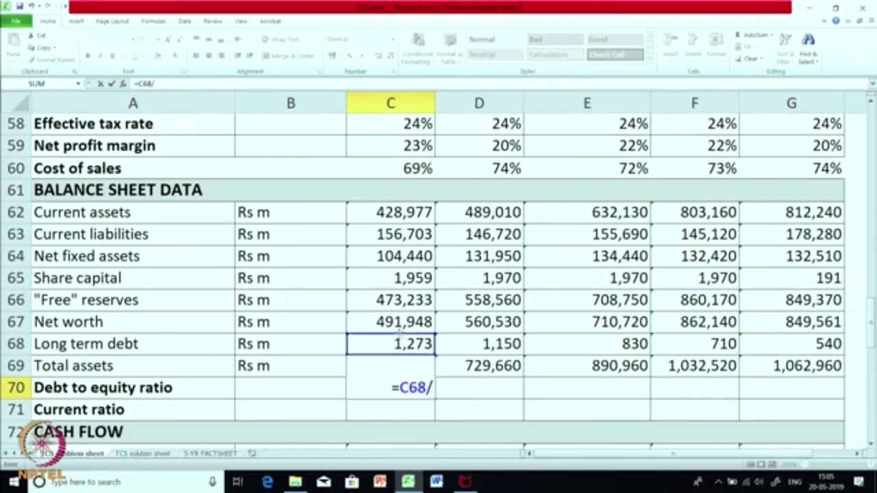
left_click(401, 320)
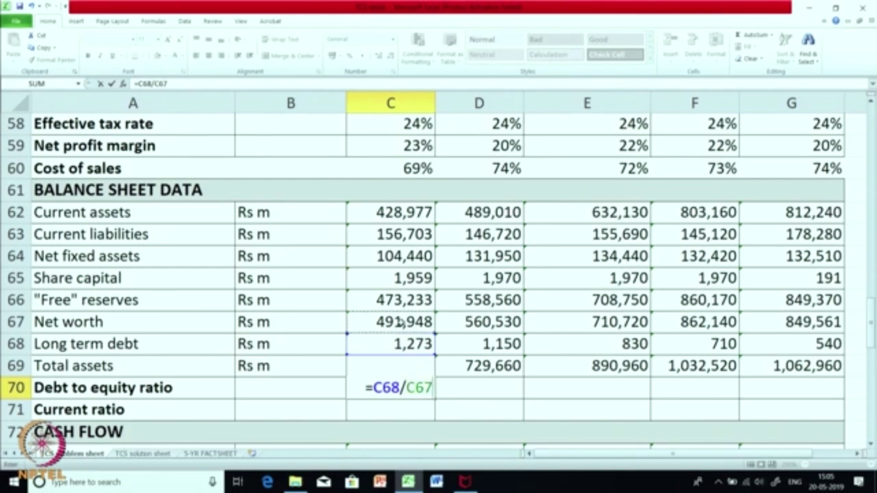
key("Return")
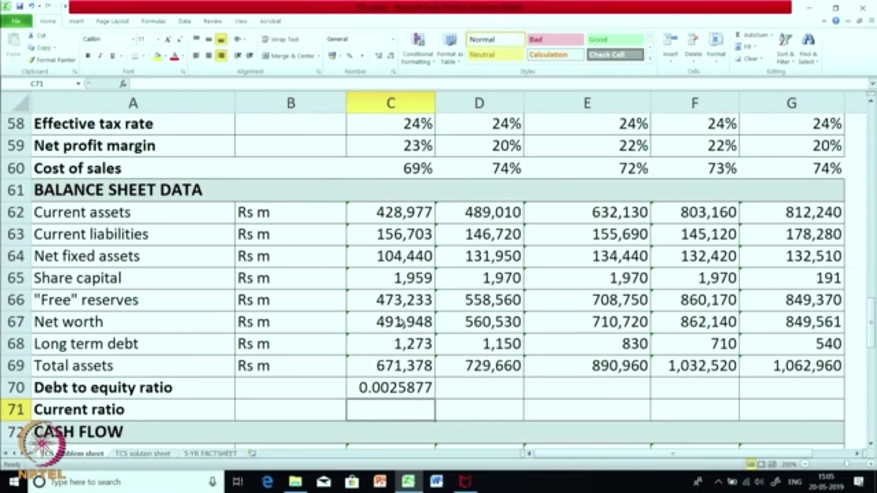
Format the debt to equity ratio in C70 as a percentage with two decimals and fill it across to G70.
left_click(378, 389)
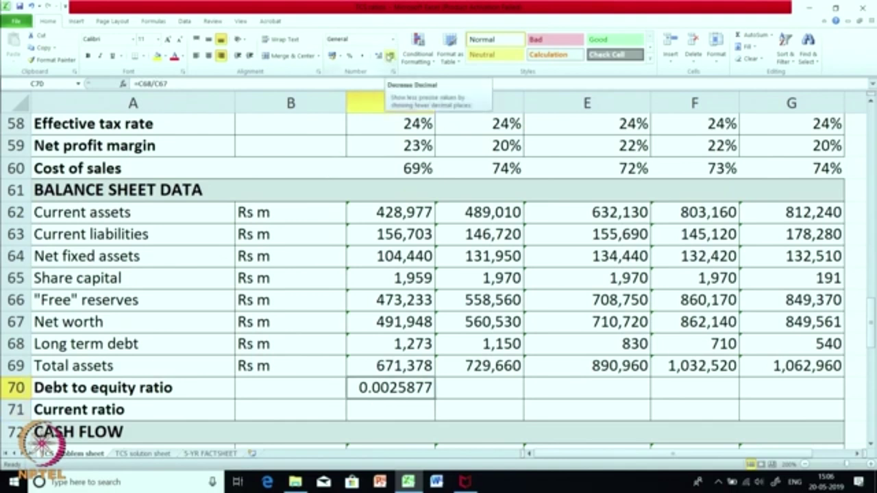
left_click(349, 56)
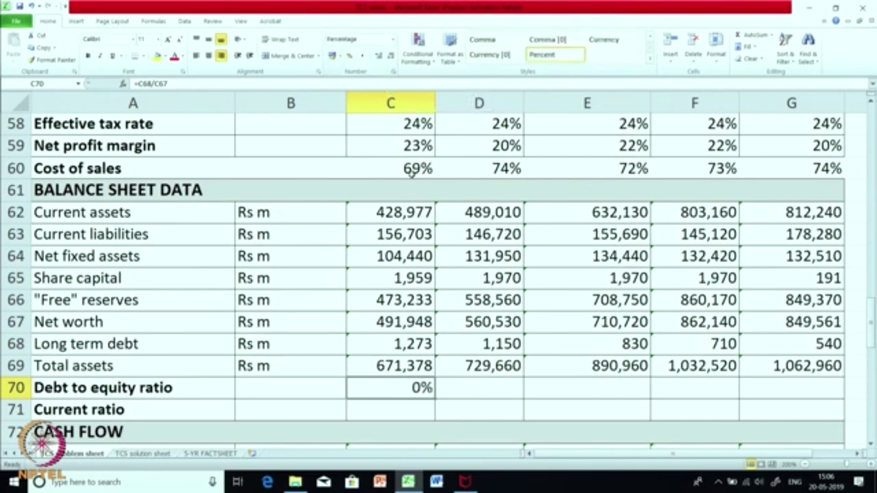
left_click(377, 57)
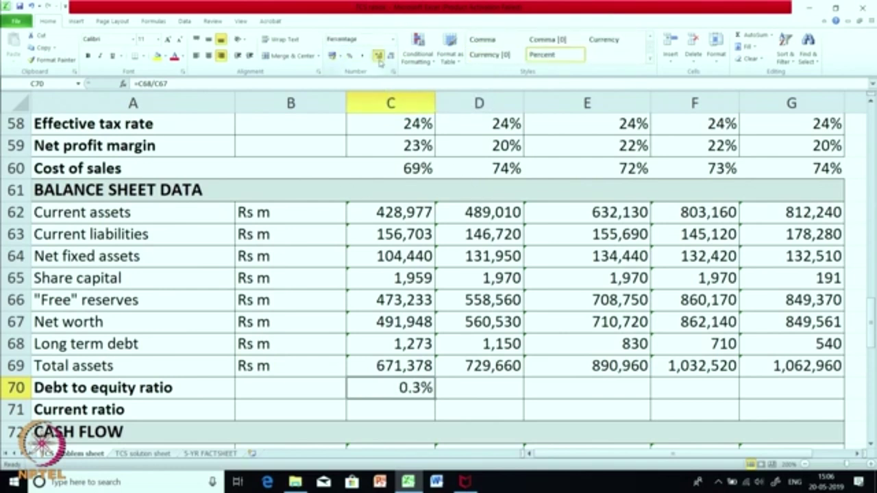
left_click(377, 56)
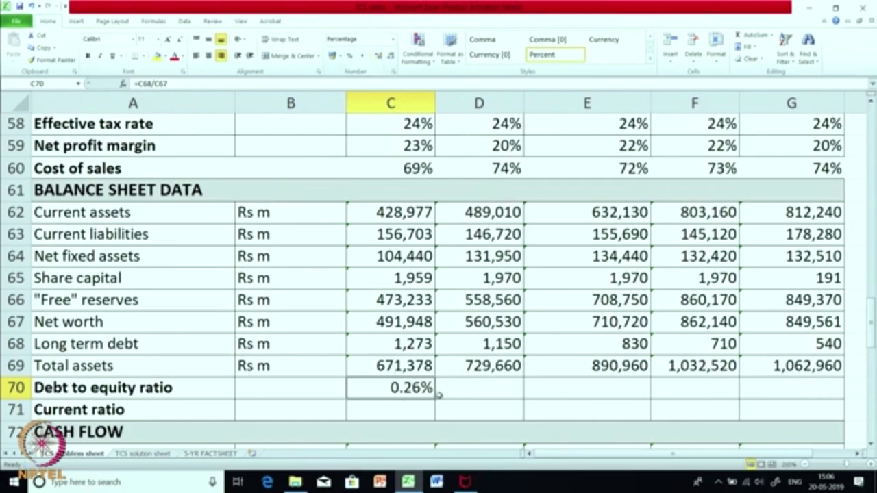
left_click_drag(436, 399, 842, 401)
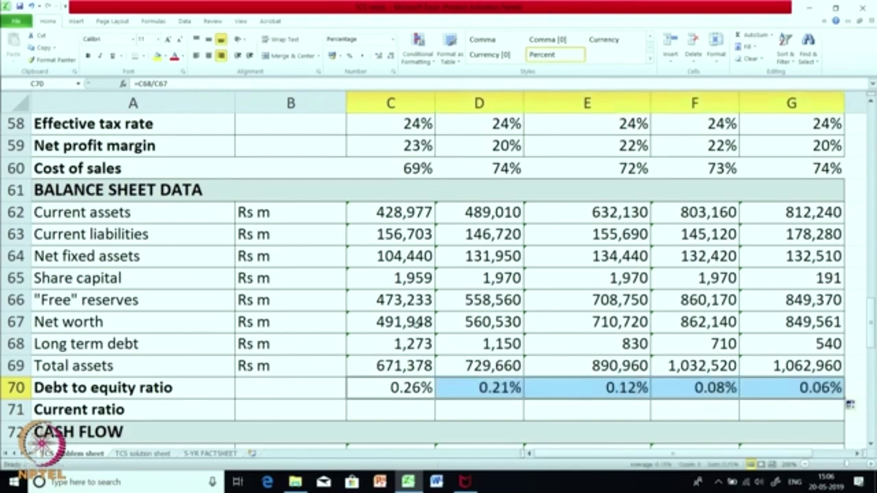
left_click(416, 322)
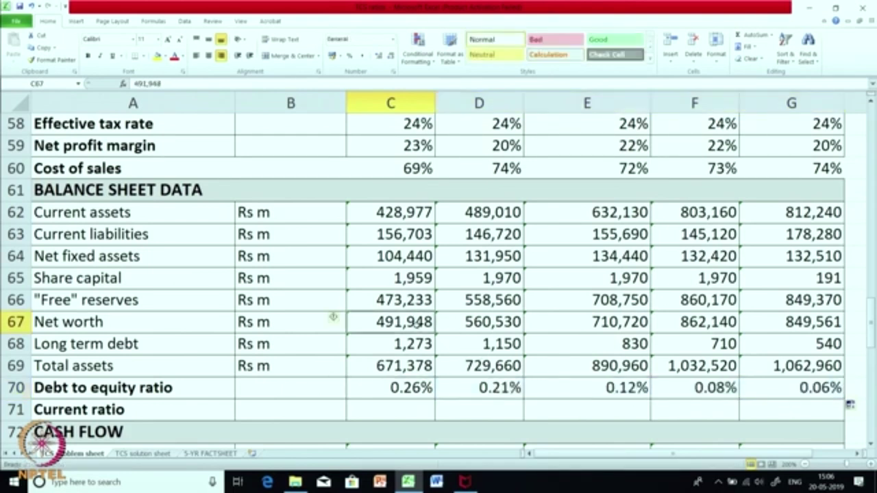
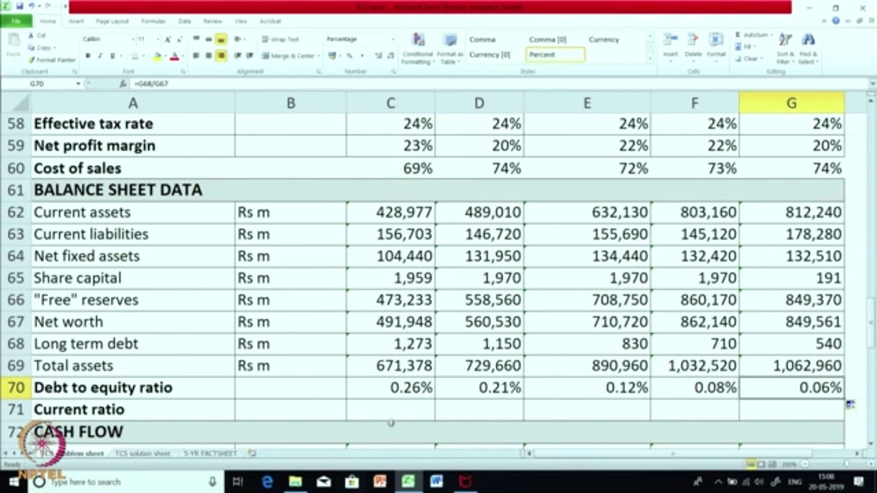
left_click(385, 392)
key("Delete")
double_click(386, 407)
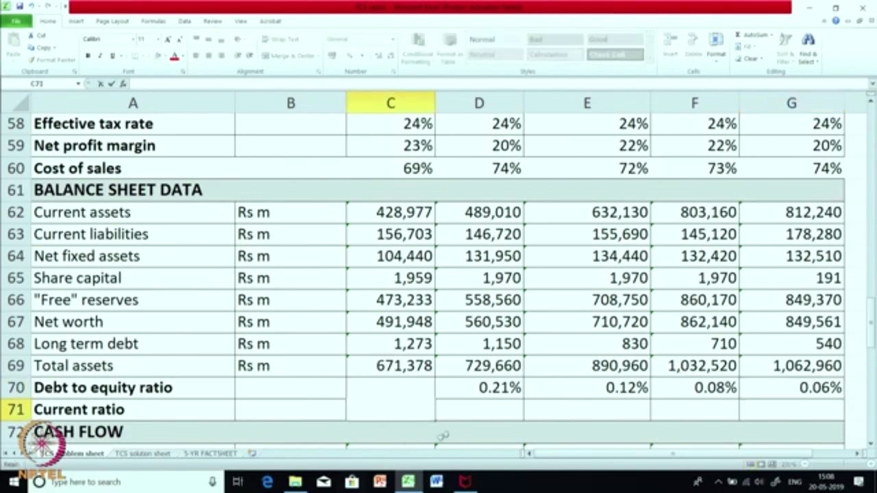
left_click(473, 413)
key("ctrl+z")
Calculate the first year's current ratio in C71 by dividing current assets by current liabilities, =C62/C63.
left_click(410, 412)
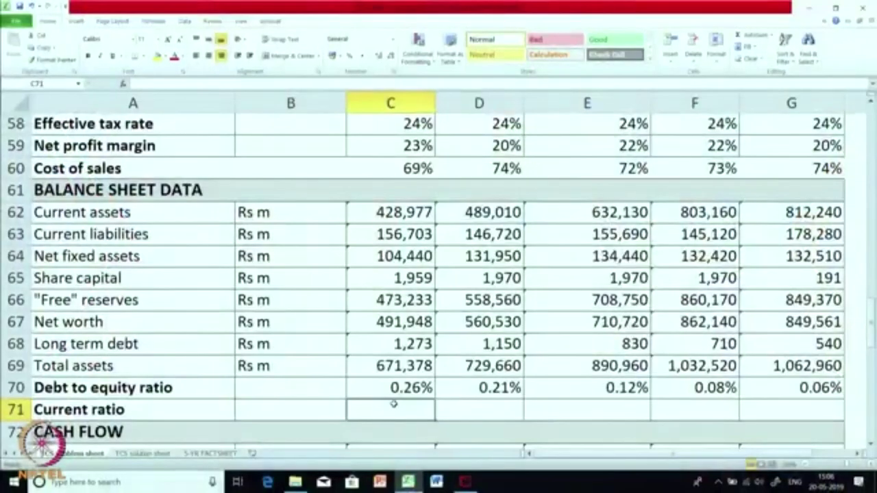
type("=")
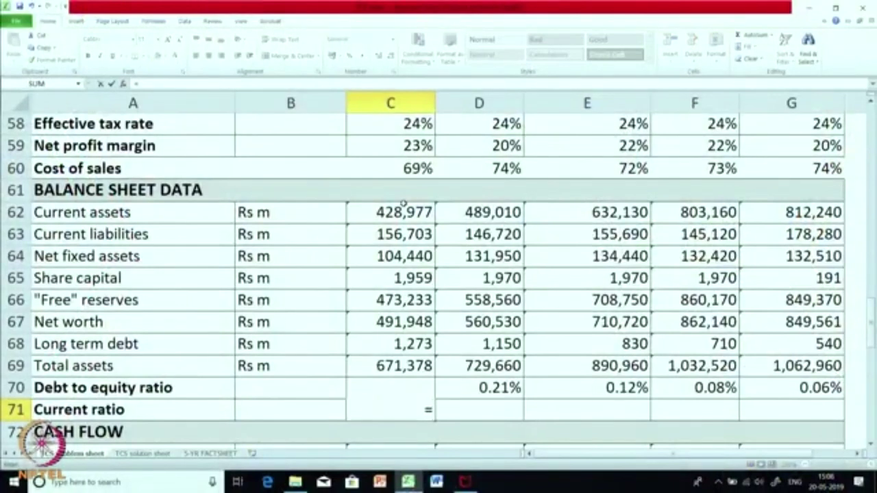
left_click(403, 207)
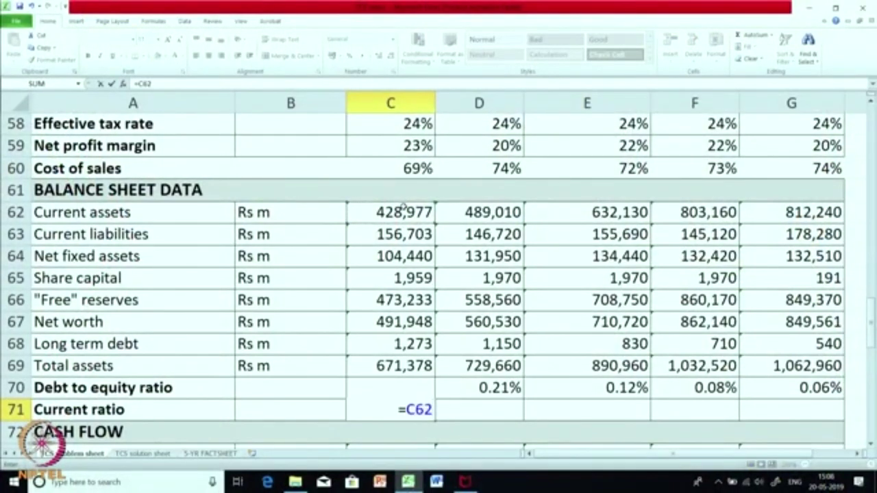
type("/")
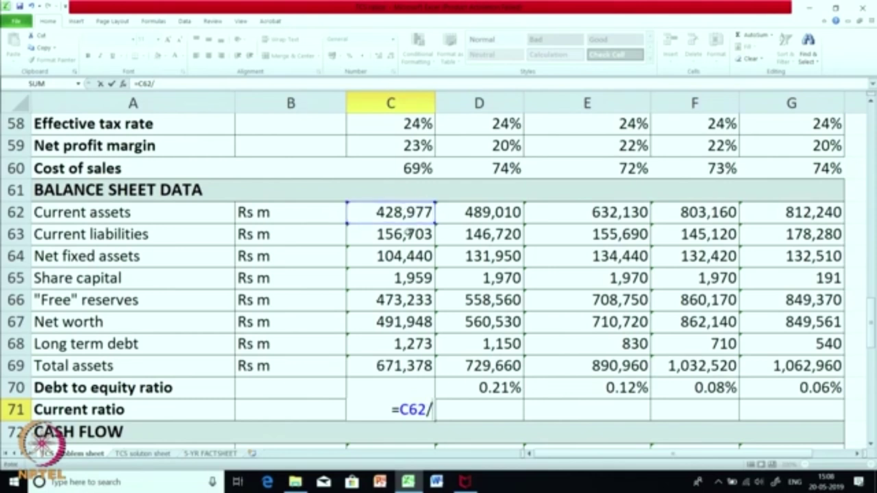
left_click(406, 233)
key("Return")
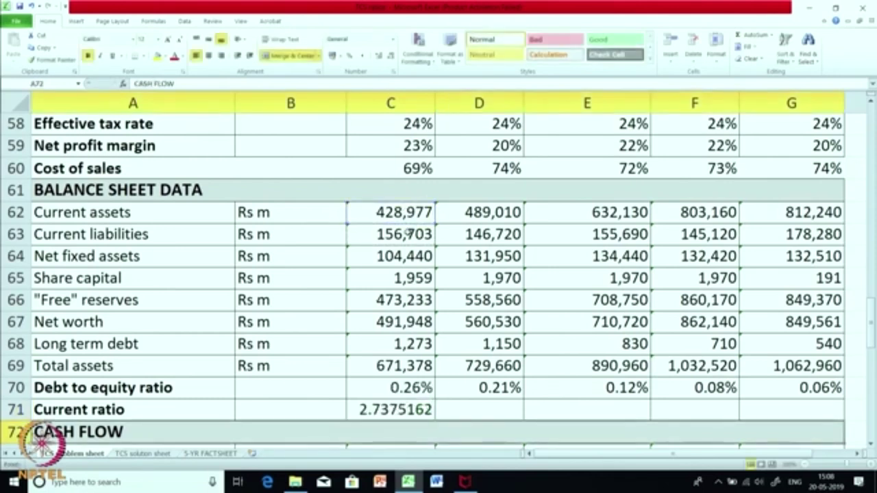
left_click(406, 411)
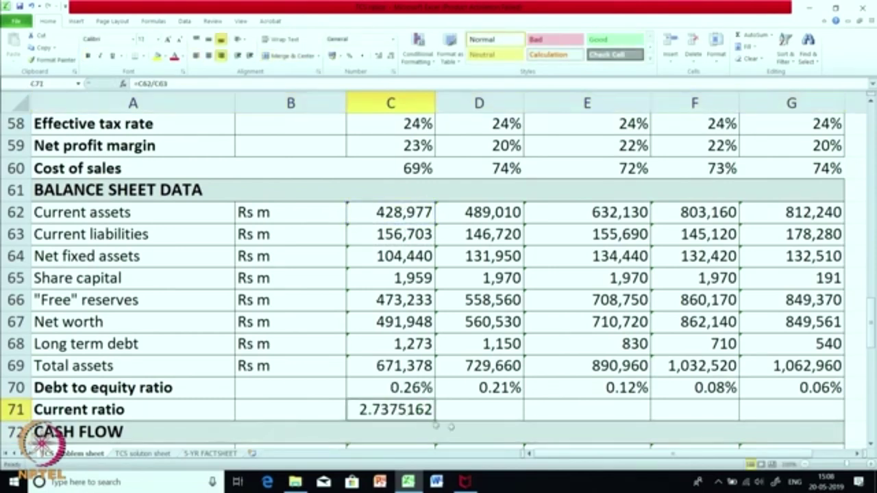
left_click_drag(436, 424, 762, 411)
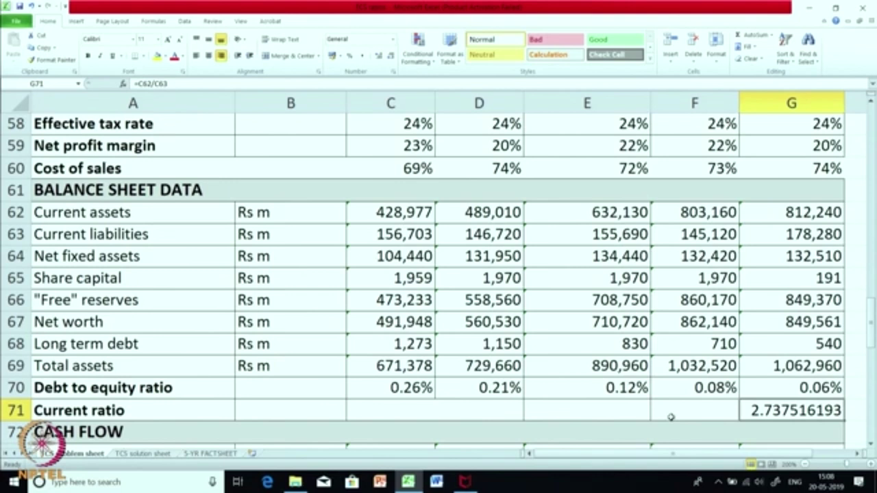
key("ctrl+z")
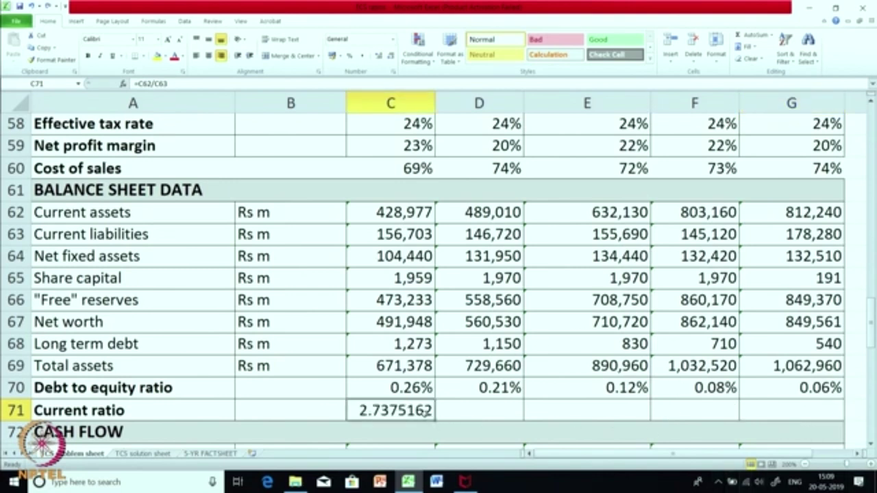
Fill the current ratio formula from C71 across to G71 and check the ratios of the last two years.
left_click_drag(434, 421, 794, 414)
left_click(551, 368)
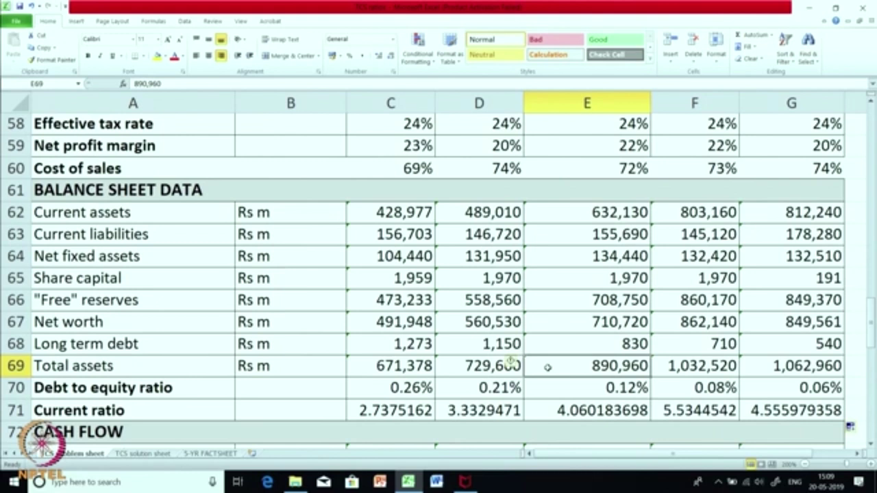
left_click(682, 415)
left_click(795, 410)
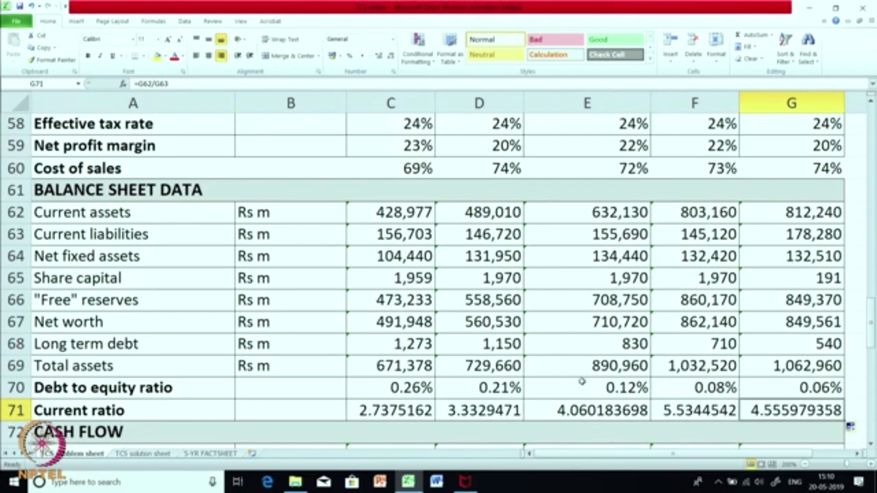
Examine the cash flow from operations in row 73 across the five years.
scroll(581, 381, "down", 1)
scroll(581, 381, "down", 2)
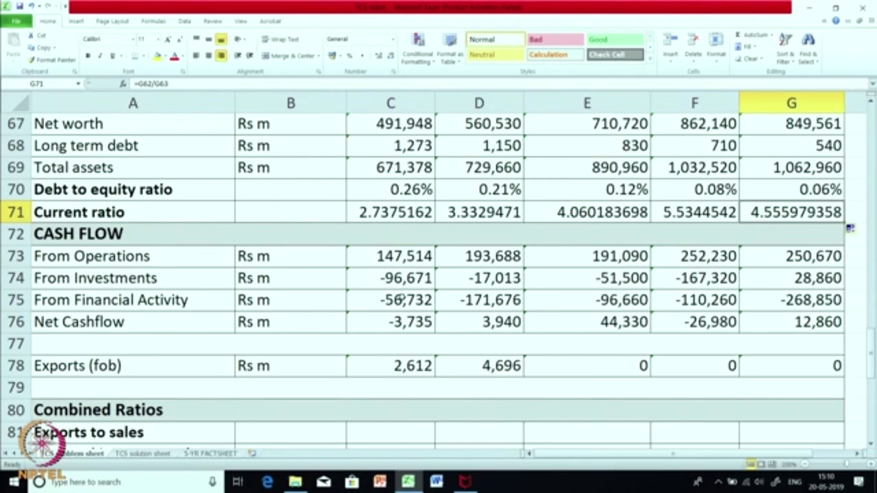
left_click(402, 260)
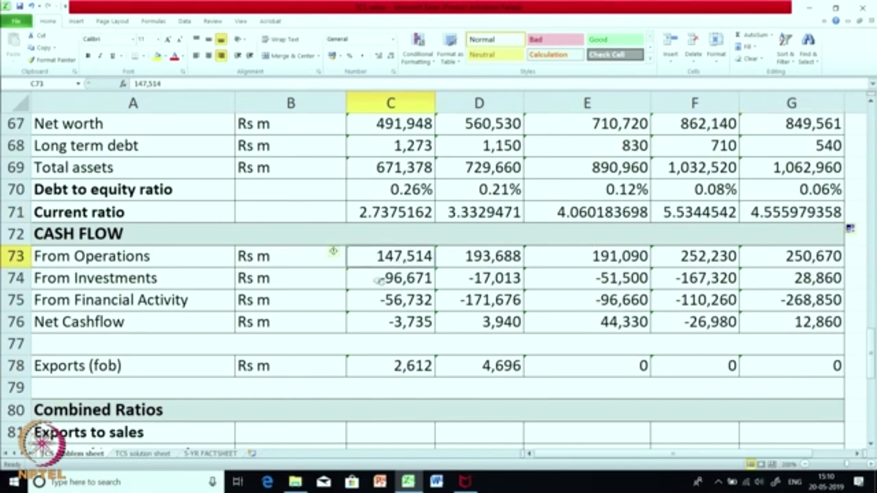
left_click(709, 259)
left_click(780, 258)
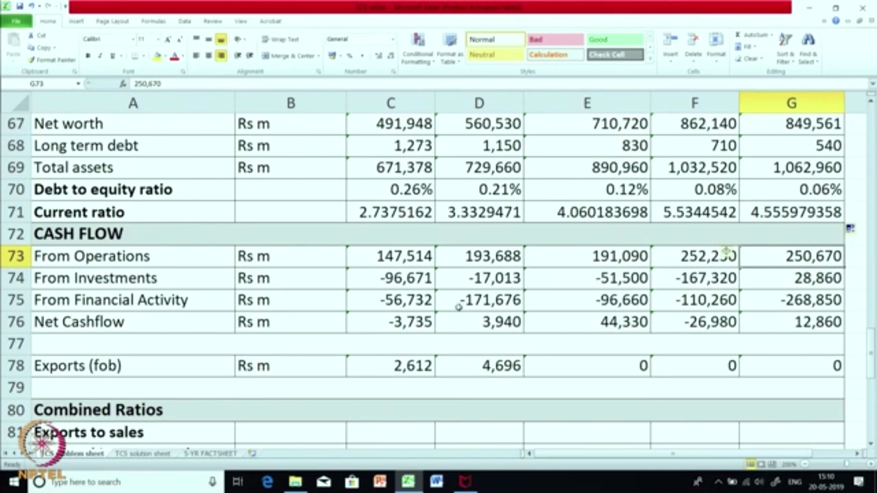
Examine the cash flow from investments in row 74, comparing the first year with the last two.
left_click(403, 285)
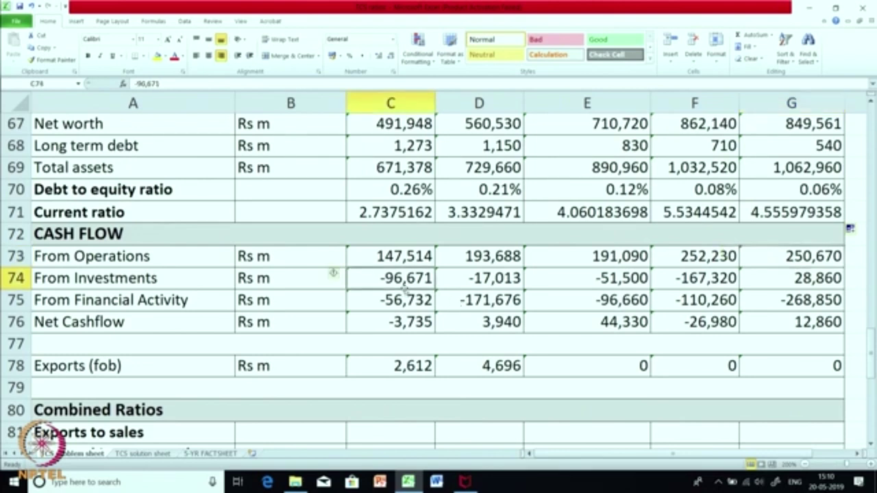
left_click(723, 285)
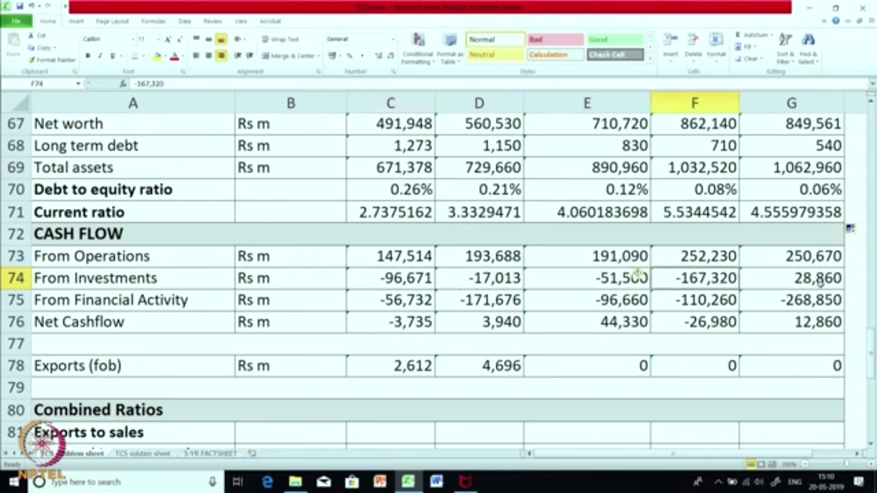
left_click(820, 282)
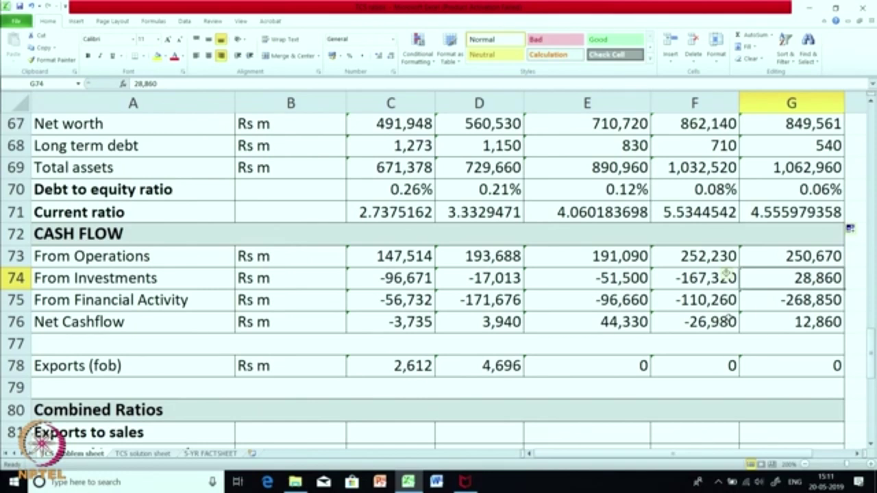
left_click(402, 286)
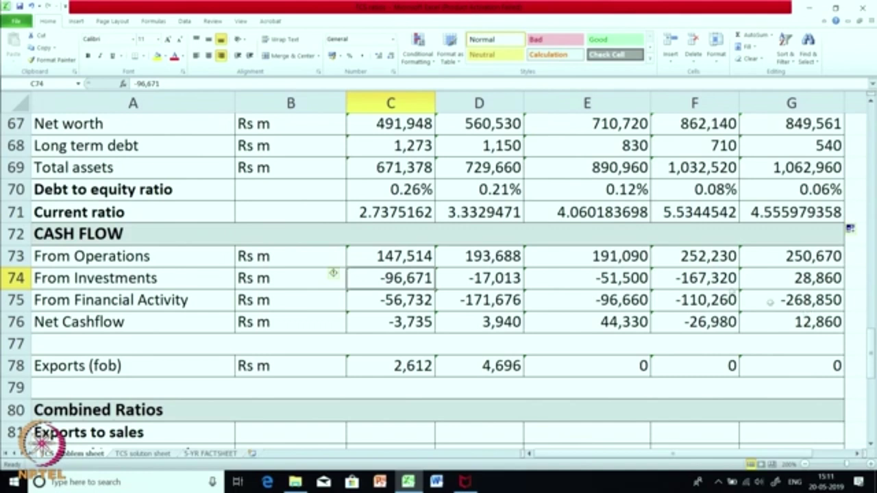
Examine the net cash flow in row 76 for the first three years, checking the matching year heading in row 35.
left_click(402, 306)
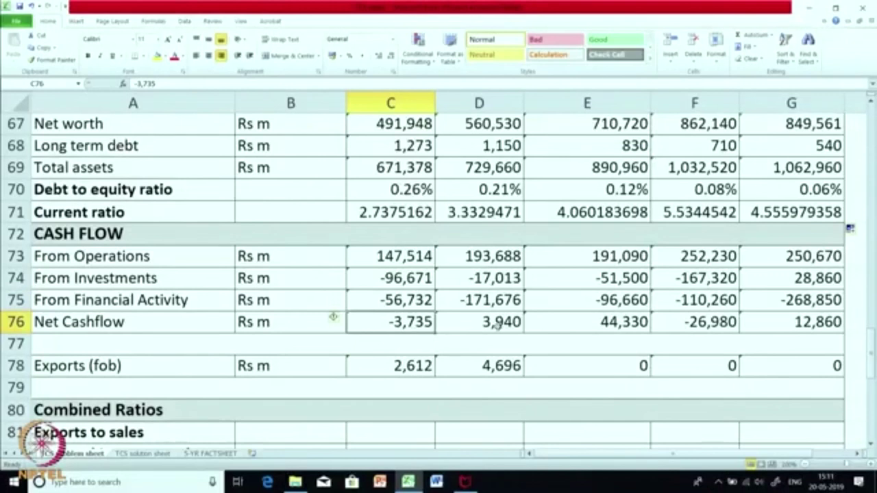
left_click(499, 322)
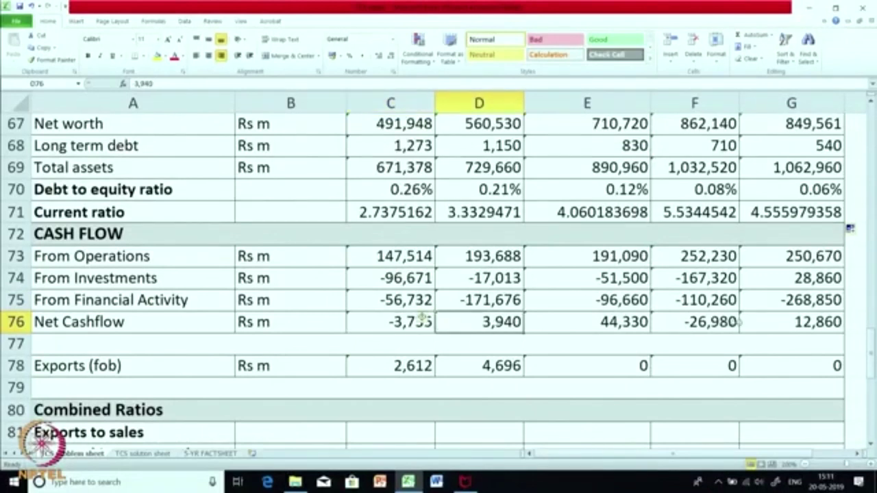
key("Right")
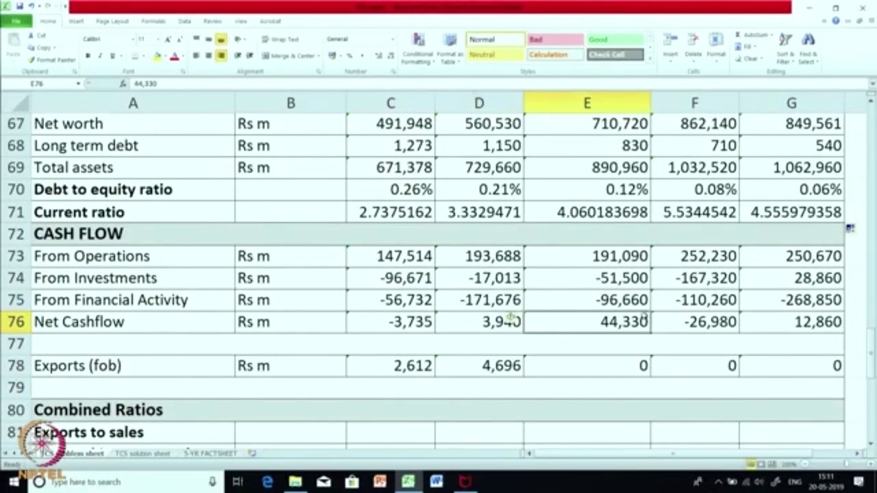
scroll(637, 327, "up", 12)
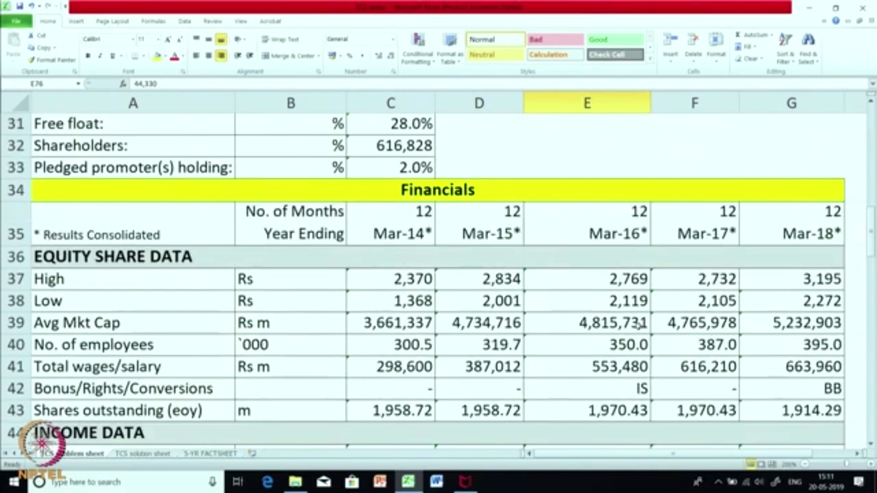
scroll(637, 327, "down", 12)
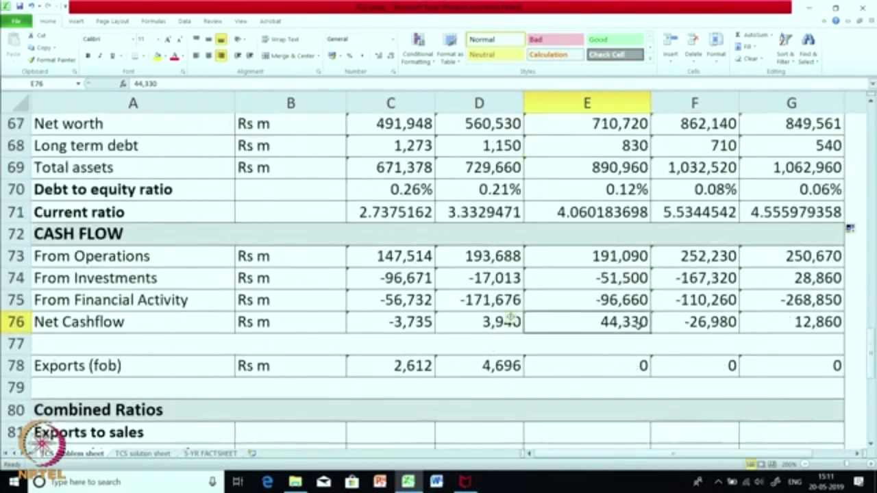
double_click(710, 322)
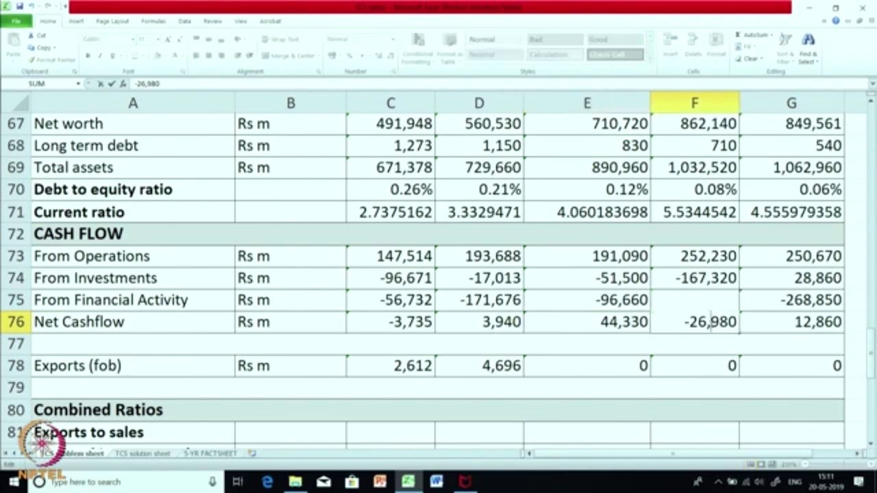
left_click(791, 324)
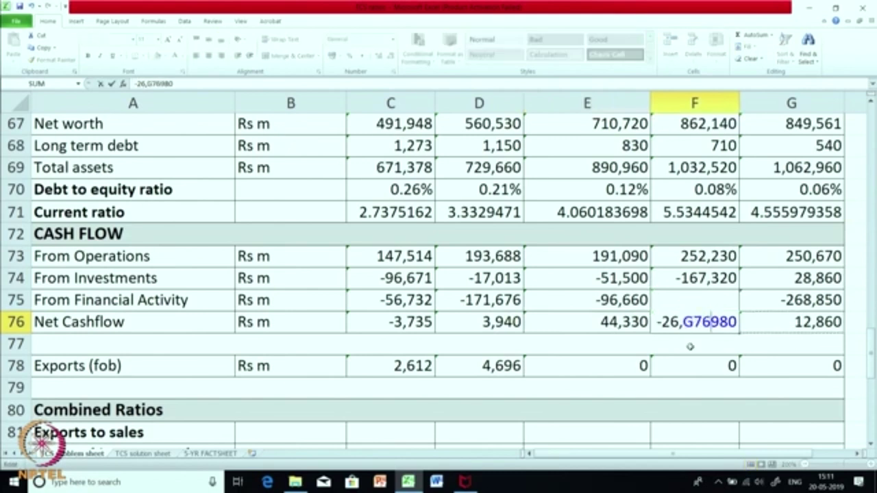
key("Escape")
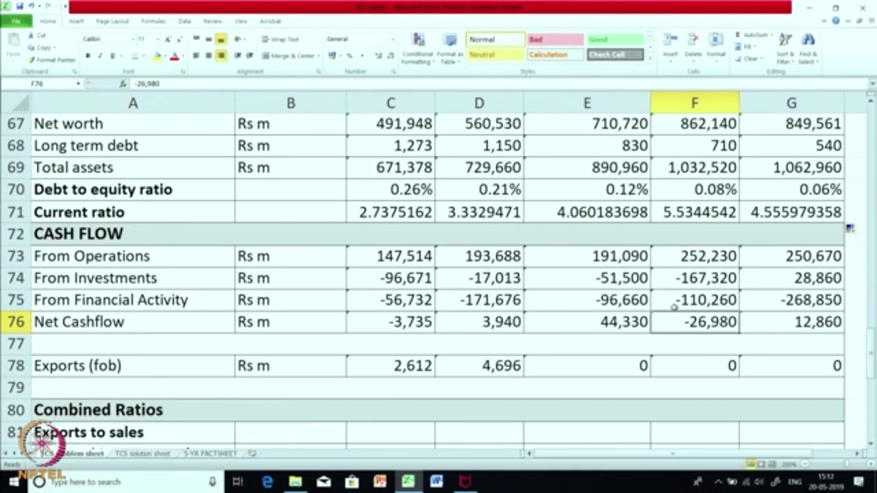
Look back at the income data in rows 45 to 56 and return to the cash flow section.
scroll(675, 308, "up", 8)
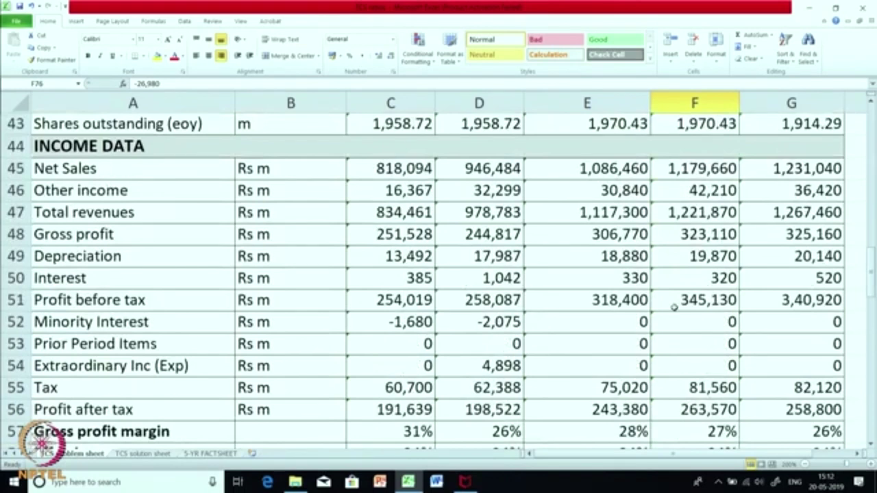
scroll(675, 308, "down", 9)
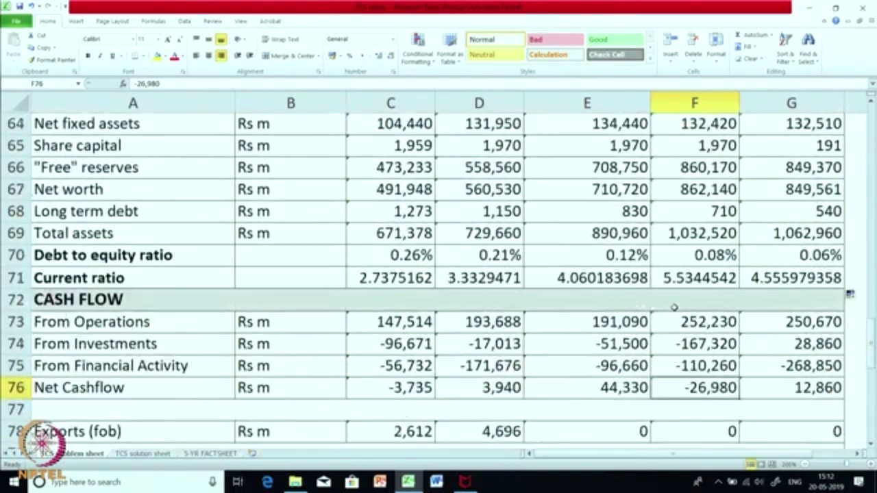
scroll(675, 308, "down", 2)
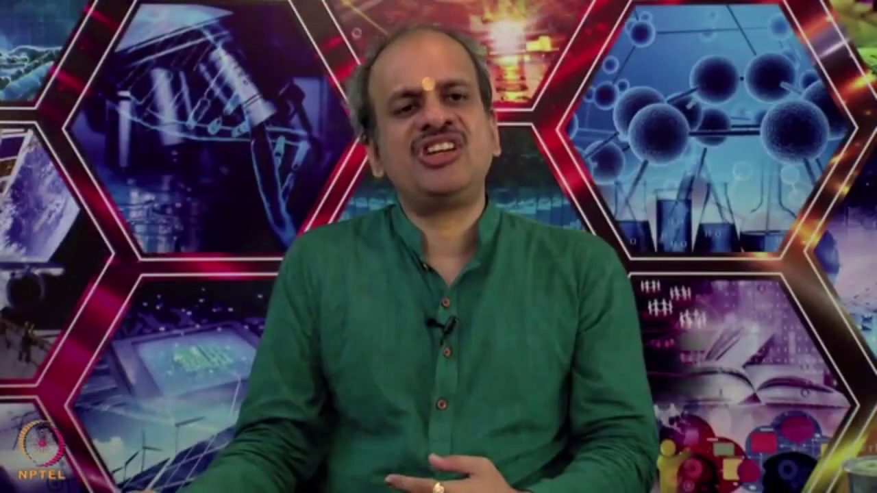